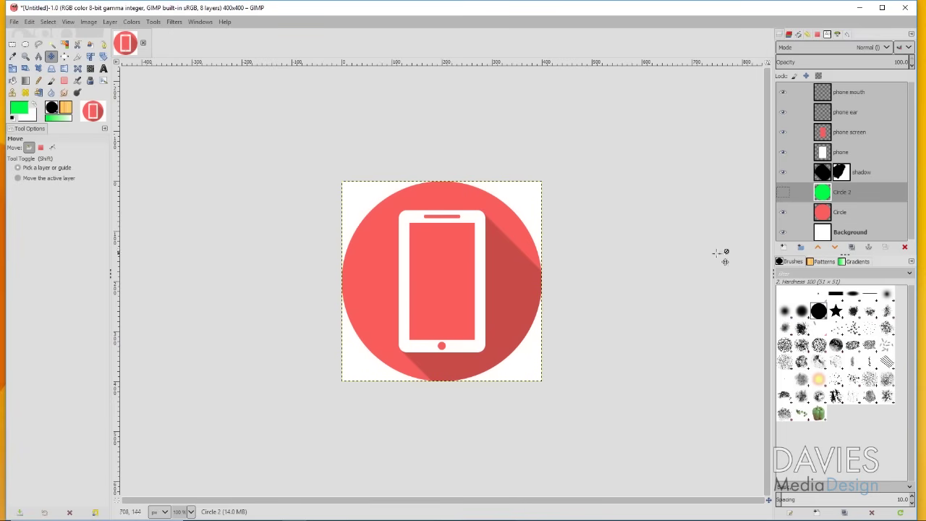
# Hide the white Background layer and turn on the green Circle 2 layer.
pyautogui.click(782, 232)
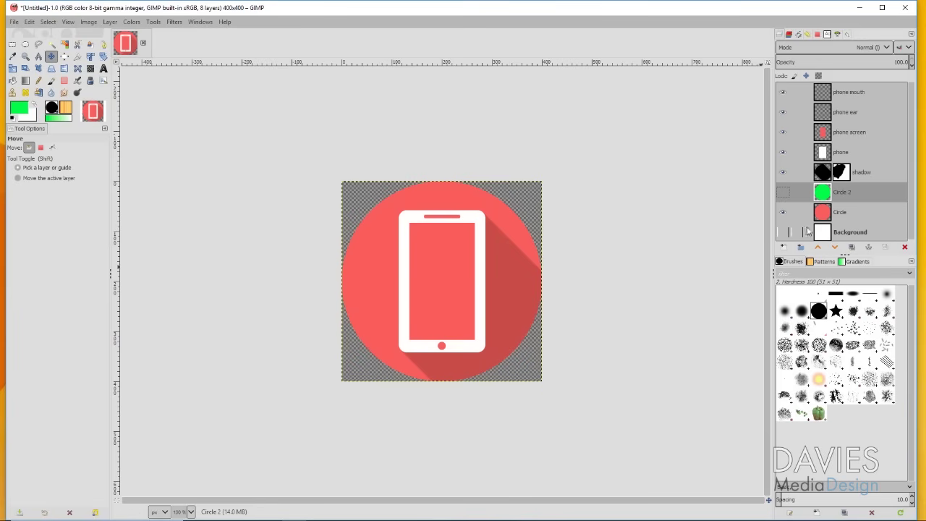
pyautogui.click(783, 193)
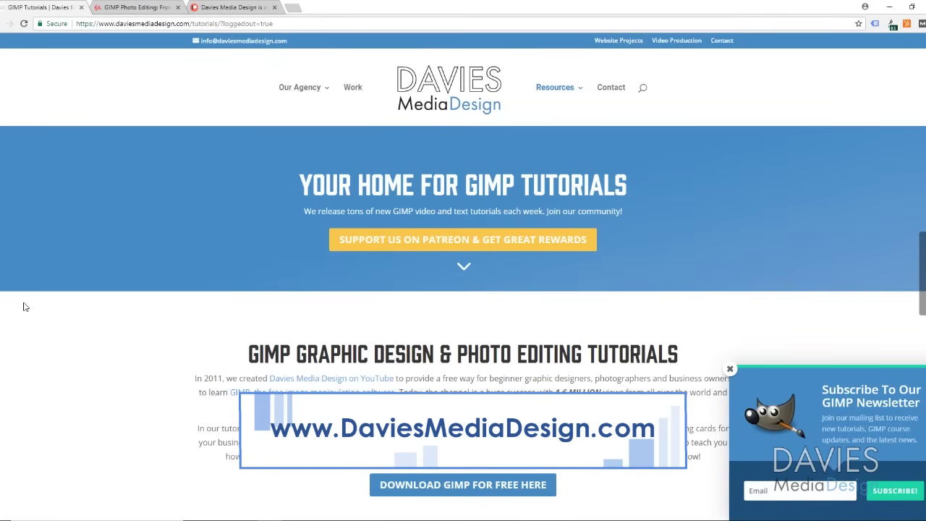
# Scroll the Davies Media Design site, then view the GIMP Photo Editing course and Patreon pages.
pyautogui.scroll(-6, 75, 326)
pyautogui.scroll(-12, 75, 331)
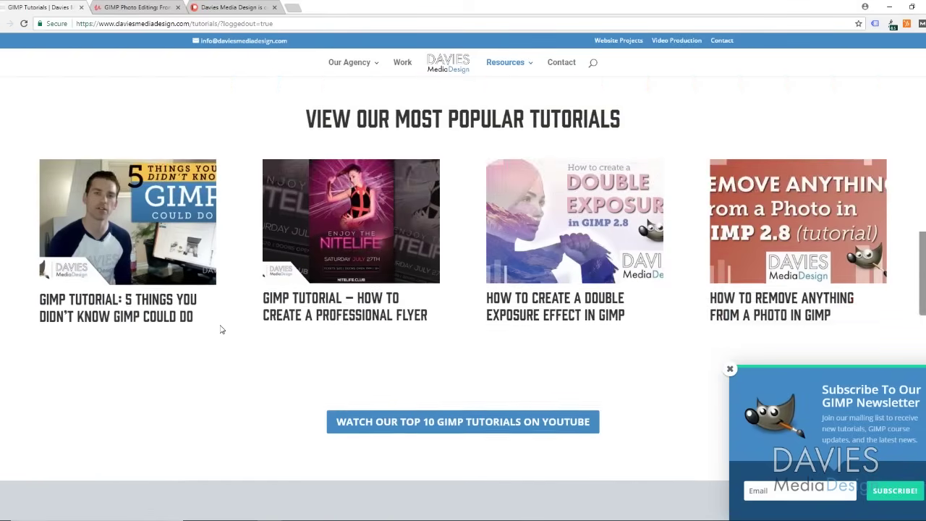
pyautogui.scroll(-6, 221, 329)
pyautogui.click(115, 7)
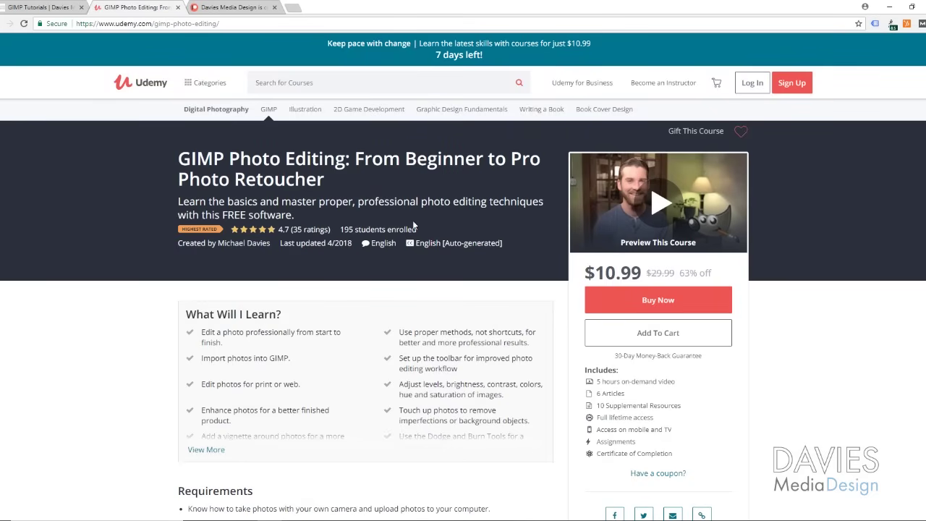
pyautogui.click(223, 8)
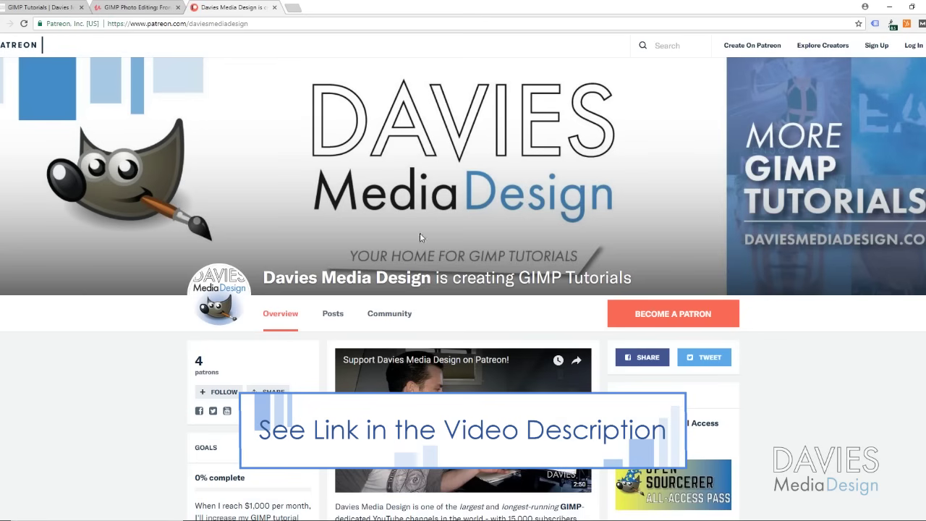
pyautogui.scroll(-2, 361, 246)
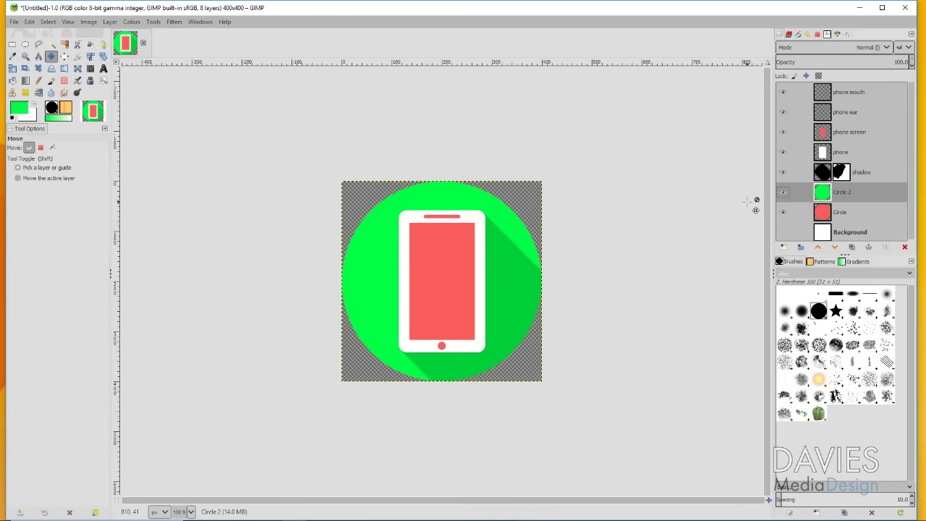
# Hide the green Circle 2 layer again and begin a new image via File > New.
pyautogui.click(782, 192)
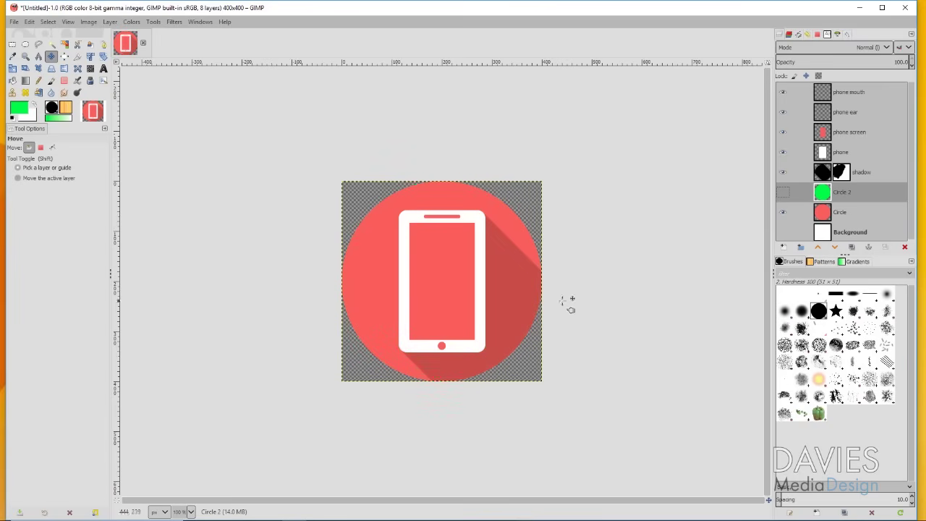
pyautogui.click(16, 23)
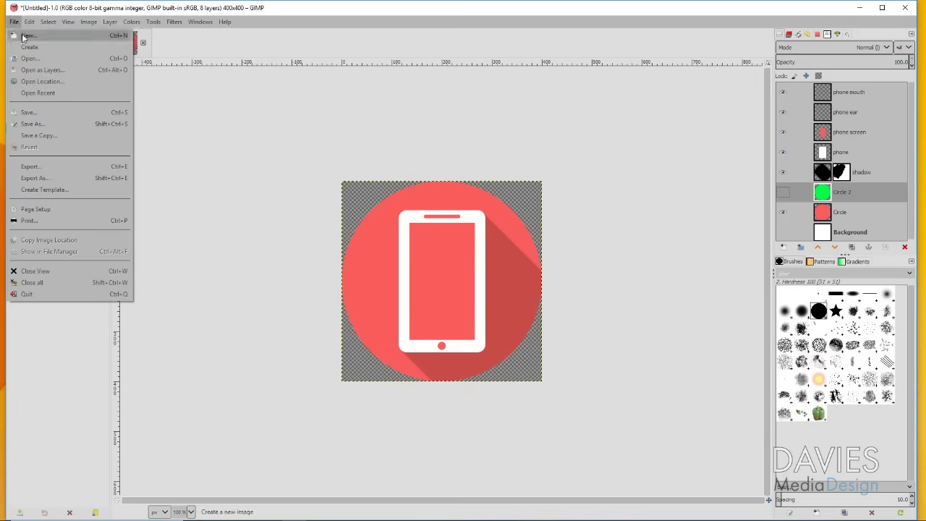
pyautogui.click(26, 35)
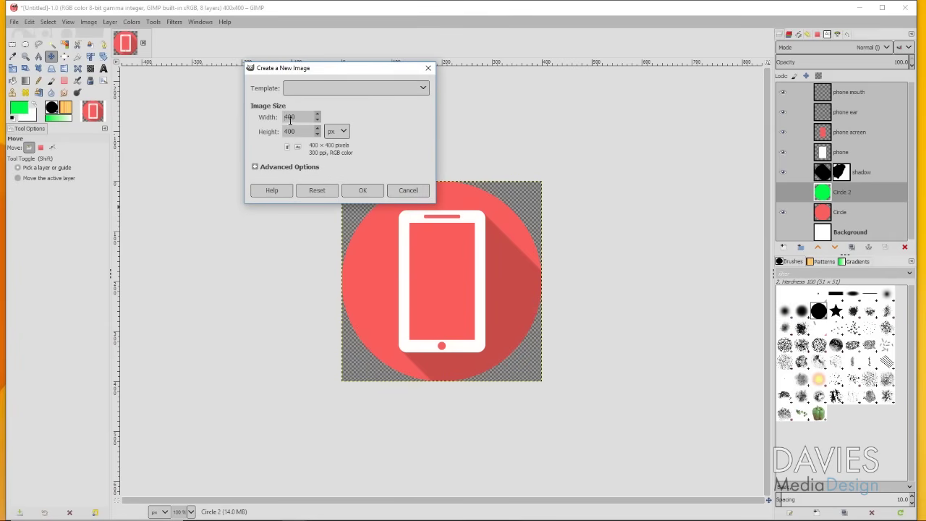
# Create the 400×400 white image at 72 ppi X resolution with 8-bit integer precision.
pyautogui.click(302, 169)
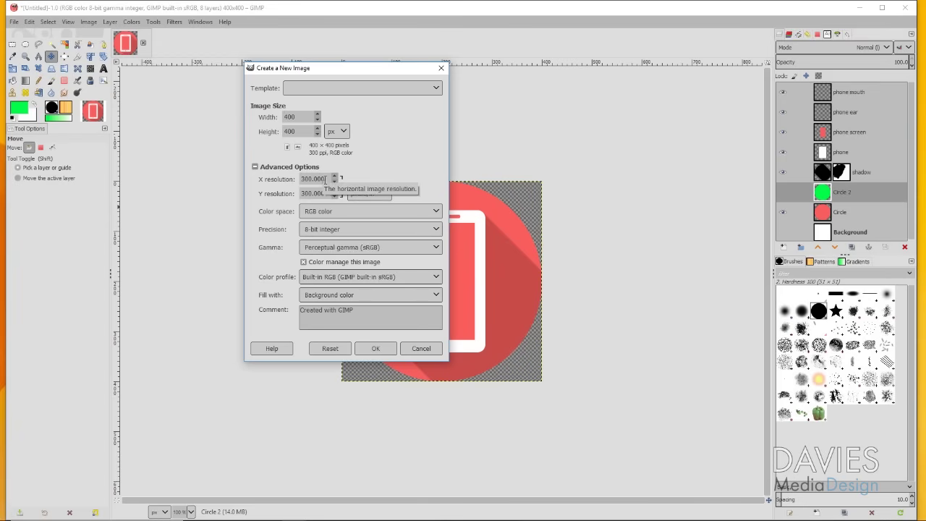
pyautogui.click(302, 179)
pyautogui.hotkey('ctrl', 'a')
pyautogui.write('72')
pyautogui.press('Tab')
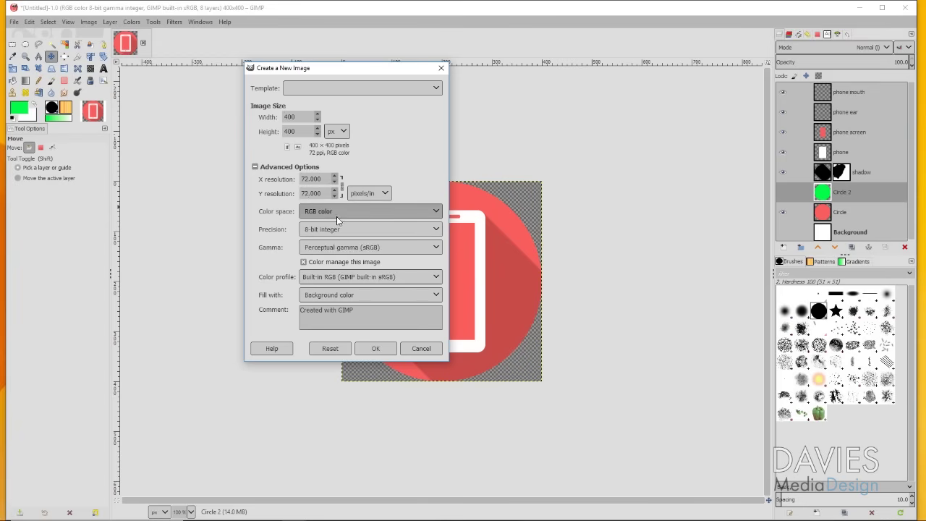
pyautogui.click(376, 230)
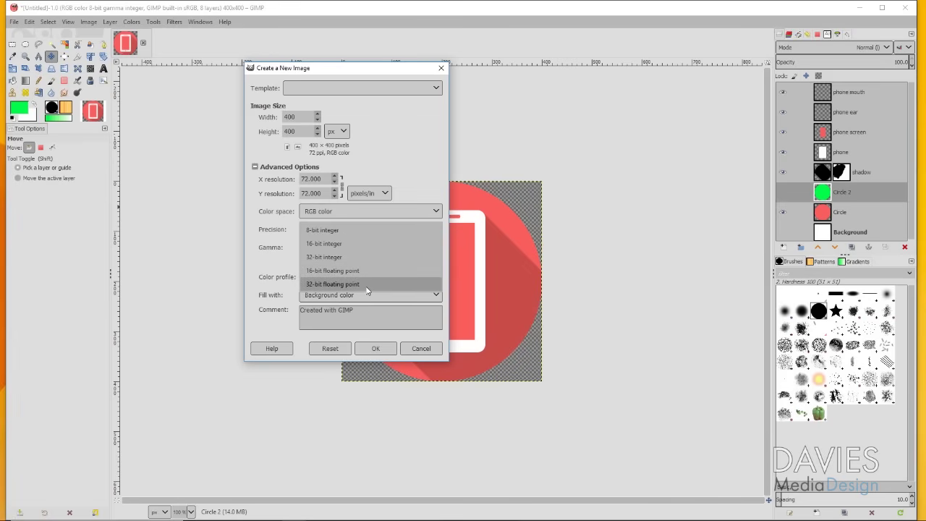
pyautogui.click(417, 172)
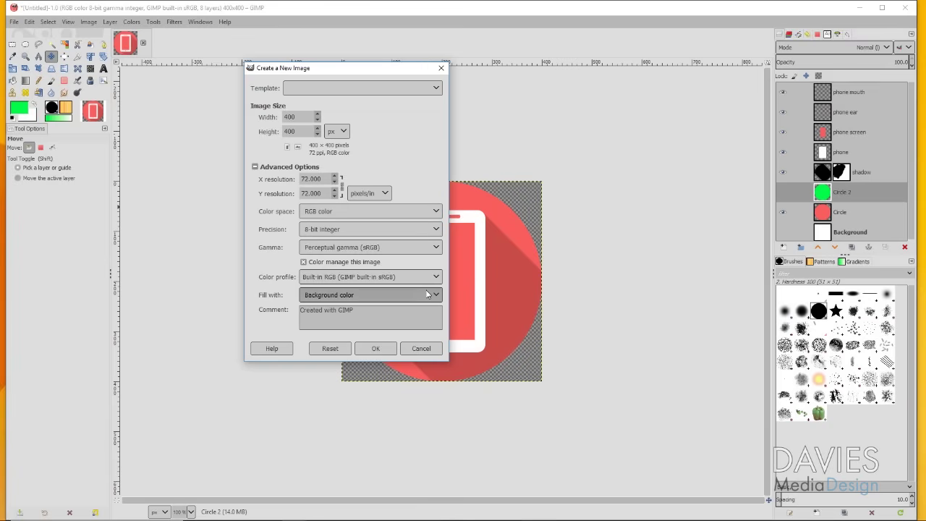
pyautogui.click(377, 348)
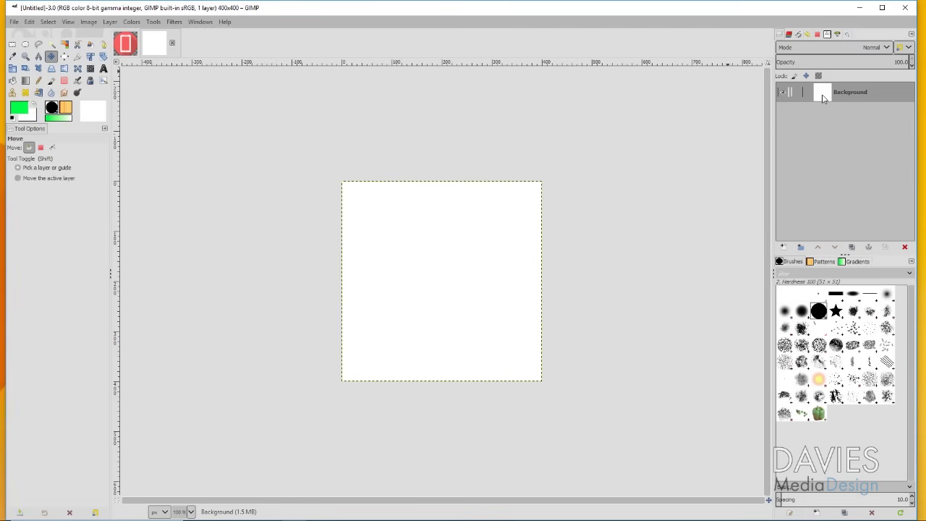
# Draw a 1:1 fixed-ratio ellipse selection of 400×400 px at position 0,0.
pyautogui.click(26, 44)
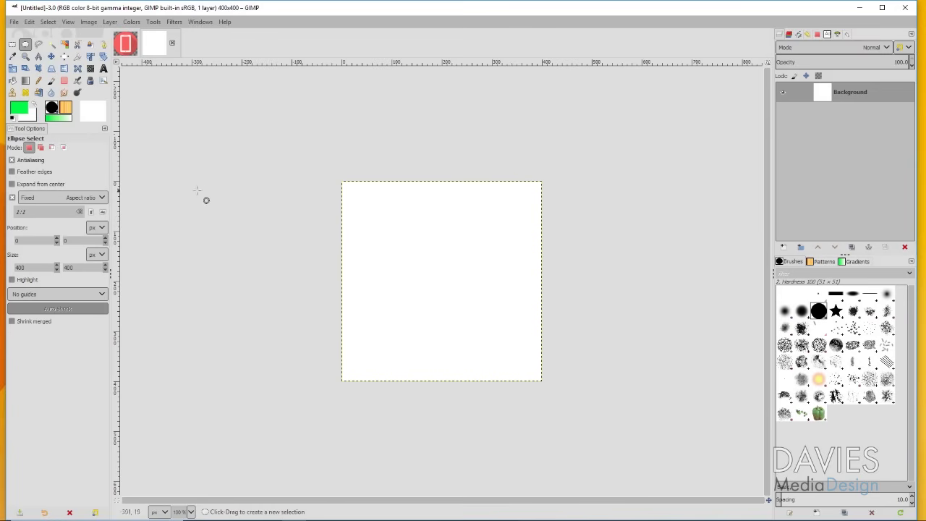
pyautogui.click(11, 198)
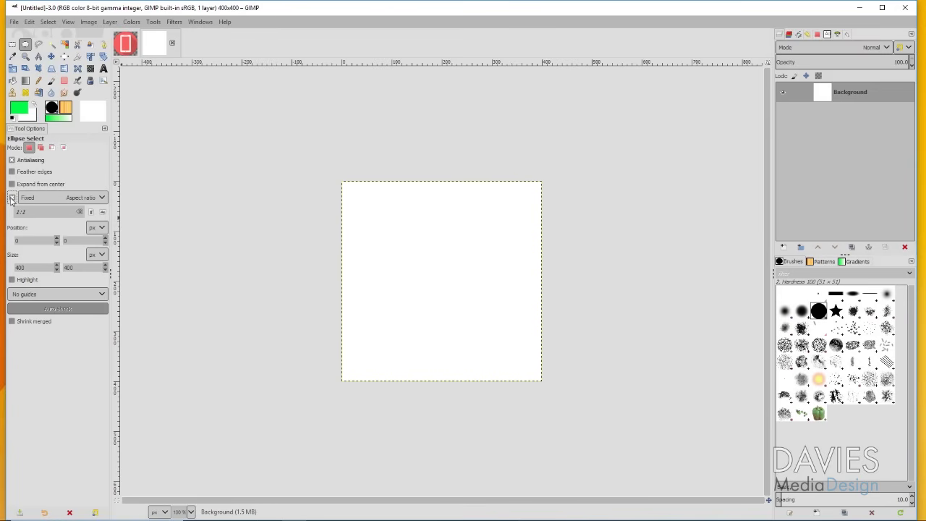
pyautogui.click(22, 212)
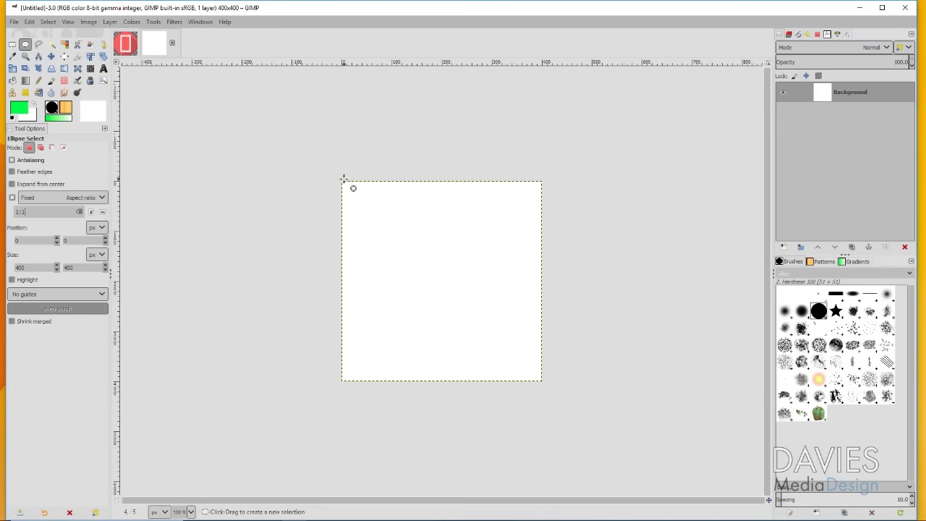
pyautogui.moveTo(342, 181); pyautogui.dragTo(540, 381)
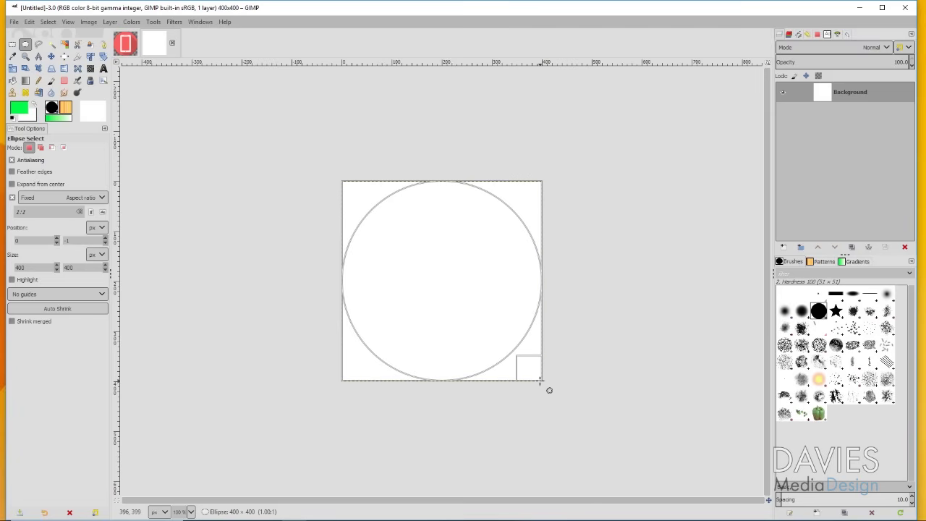
pyautogui.moveTo(549, 390); pyautogui.dragTo(549, 390)
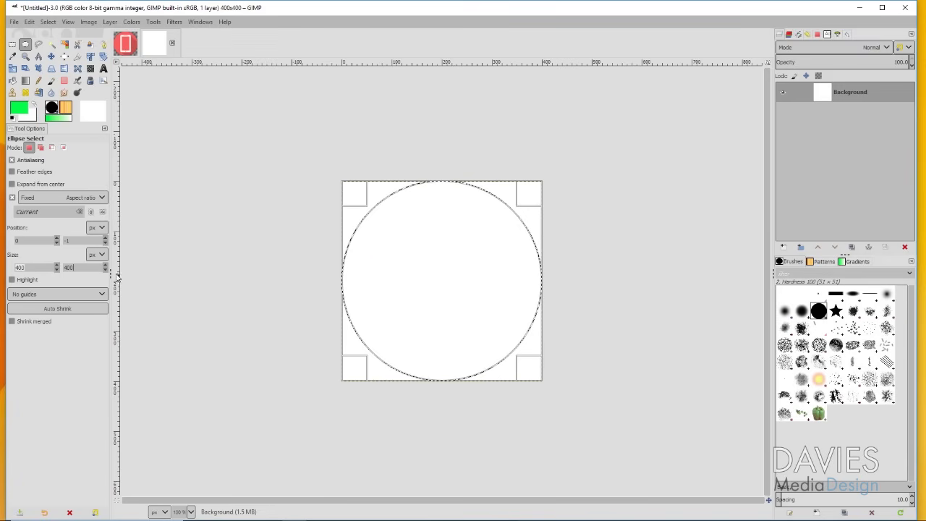
pyautogui.click(429, 249)
pyautogui.moveTo(429, 249); pyautogui.dragTo(429, 247)
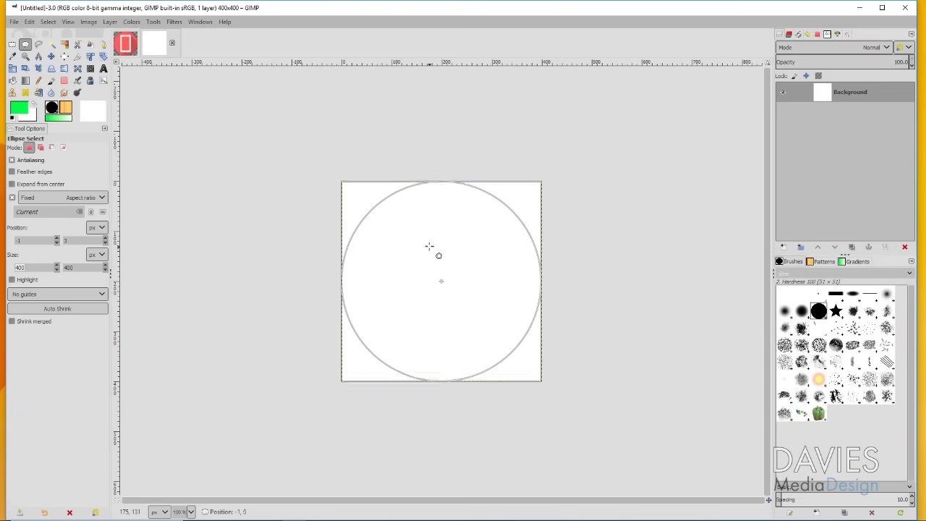
pyautogui.moveTo(430, 247); pyautogui.dragTo(430, 247)
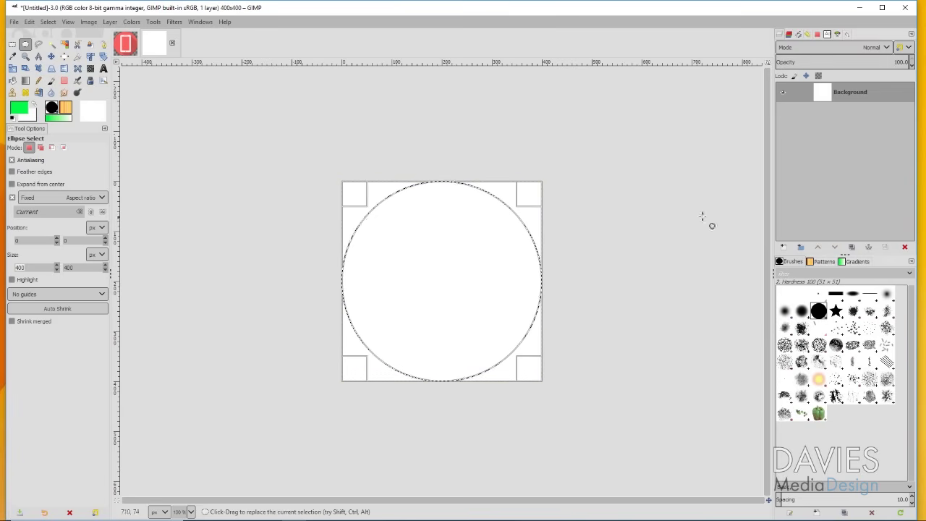
# Add a new layer named Circle.
pyautogui.click(782, 246)
pyautogui.click(751, 167)
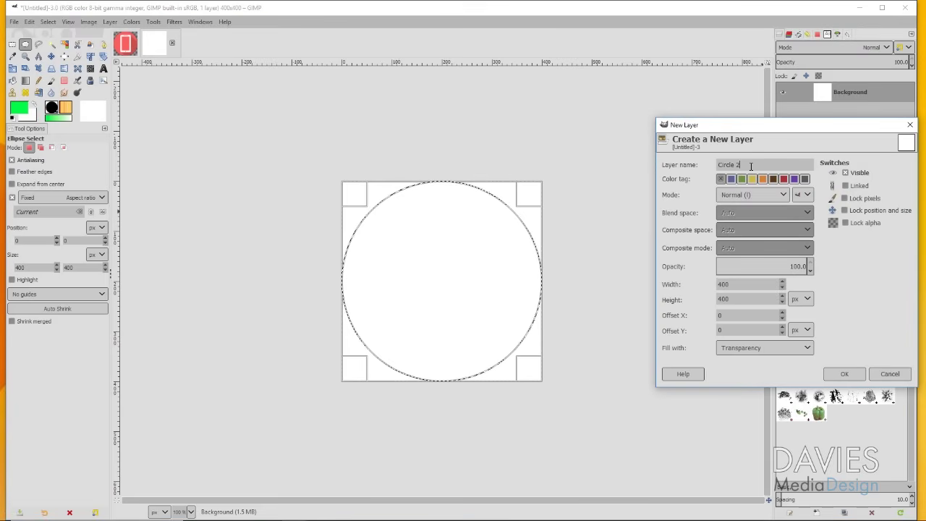
pyautogui.press('BackSpace')
pyautogui.click(847, 380)
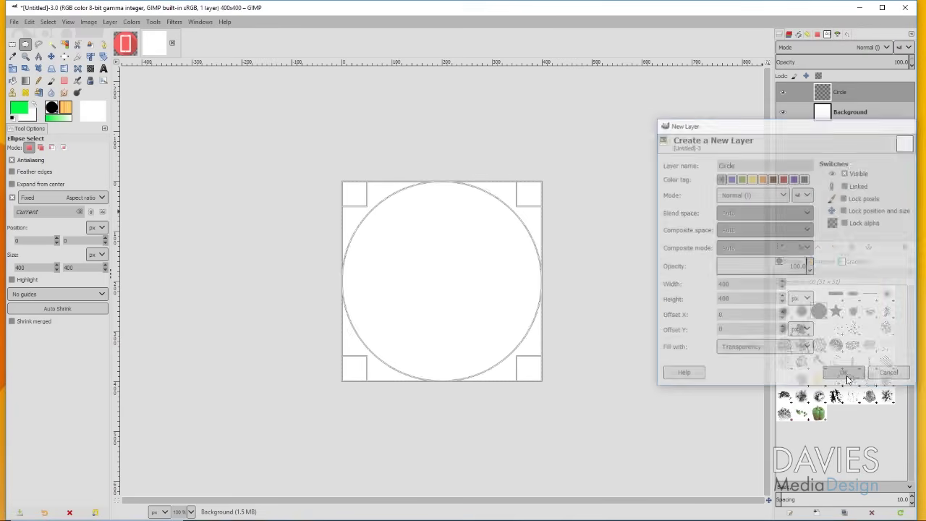
# Bucket fill the circle selection with light cyan 5be4f7, then select none.
pyautogui.click(22, 110)
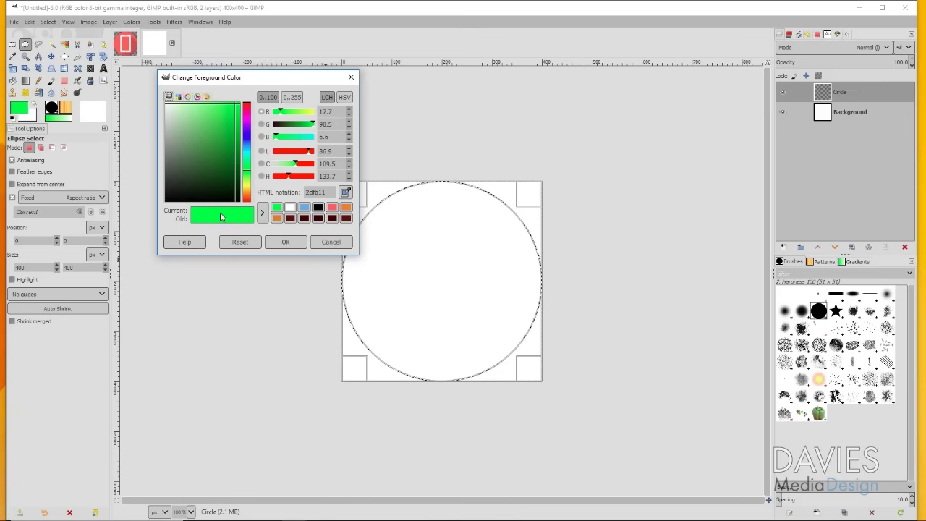
pyautogui.click(332, 208)
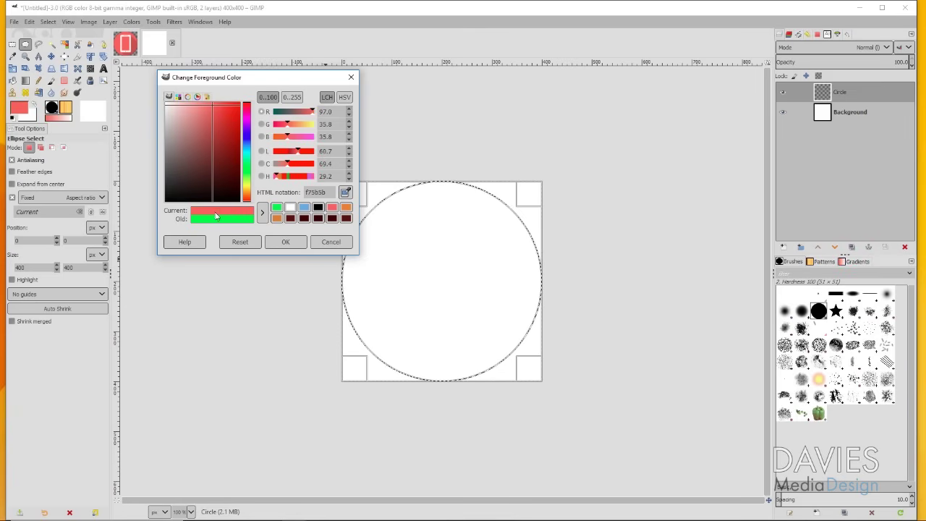
pyautogui.click(249, 149)
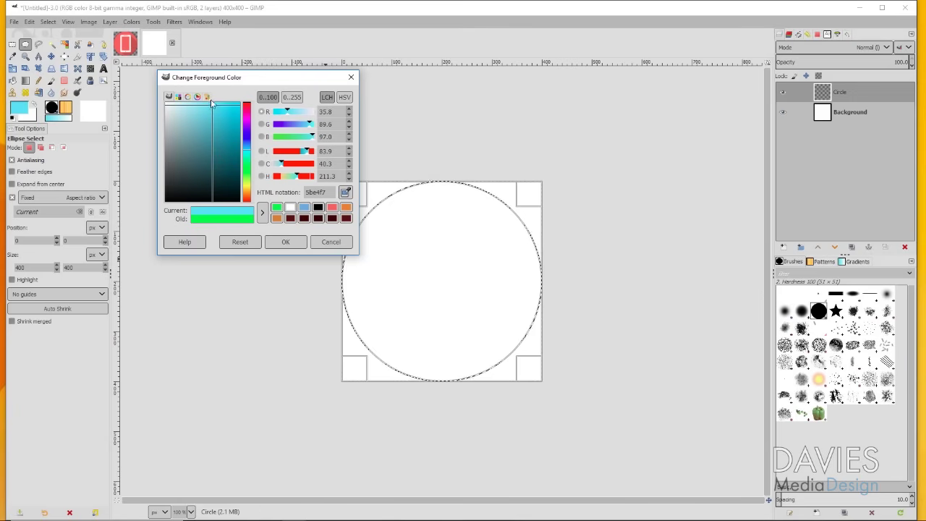
pyautogui.click(285, 242)
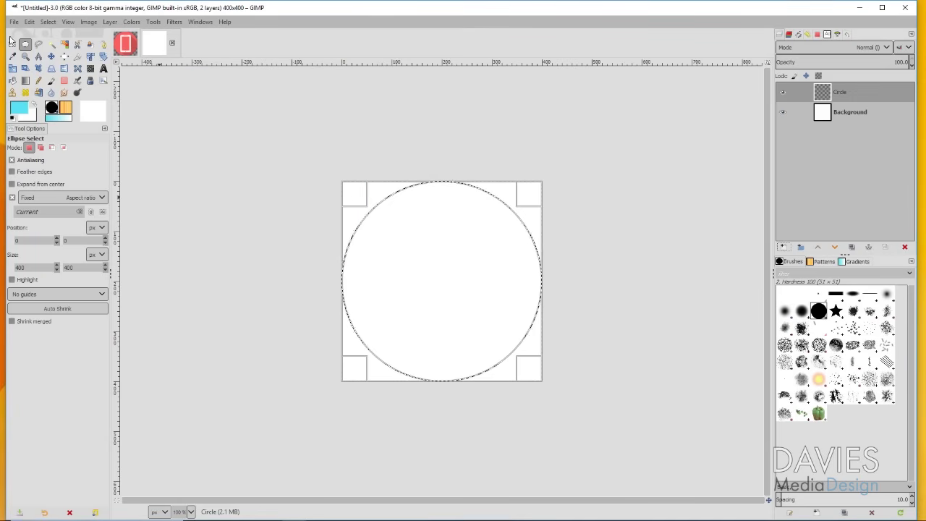
pyautogui.click(12, 80)
pyautogui.click(451, 271)
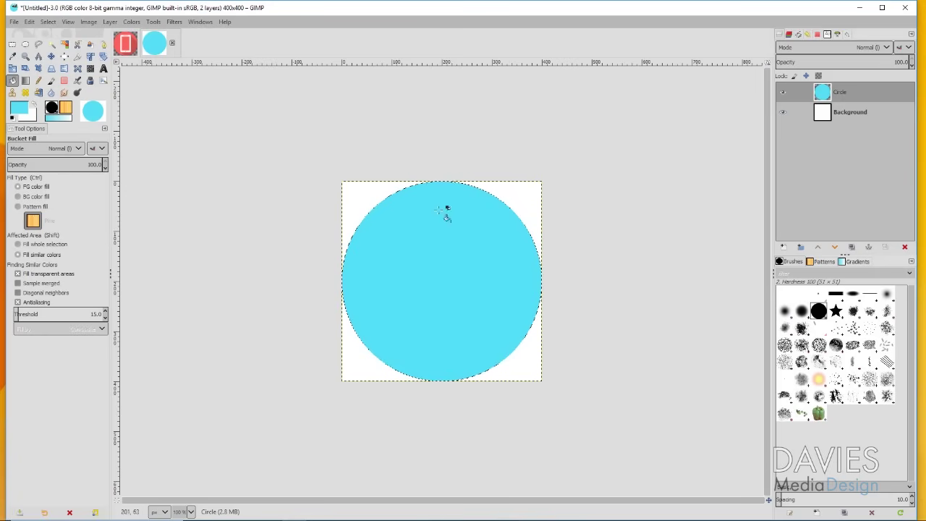
pyautogui.click(20, 113)
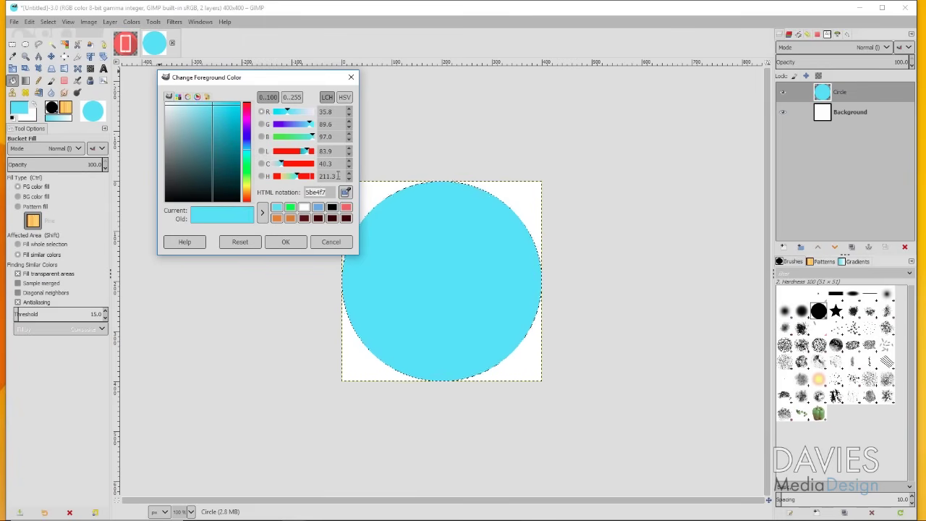
pyautogui.click(352, 79)
pyautogui.click(49, 22)
pyautogui.click(65, 45)
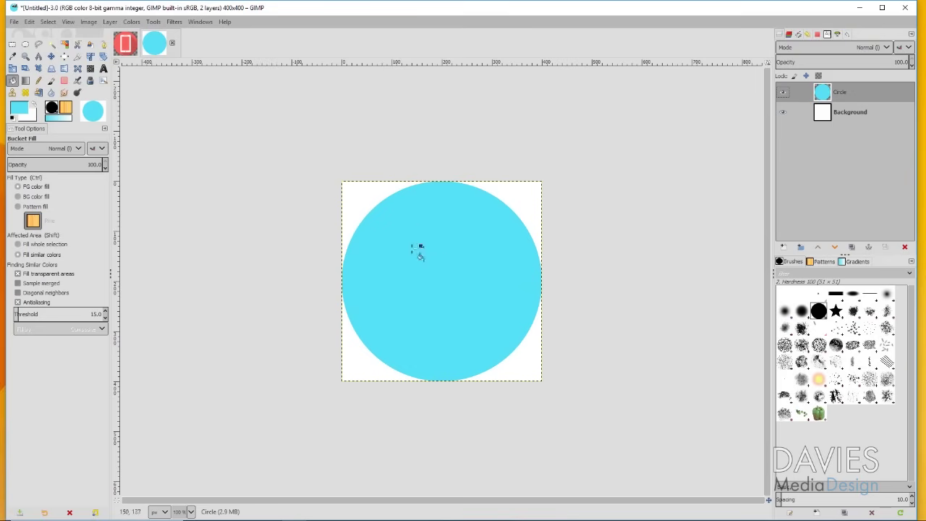
# Centre the cyan Circle layer vertically with the Align tool and pick Rectangle Select.
pyautogui.click(64, 55)
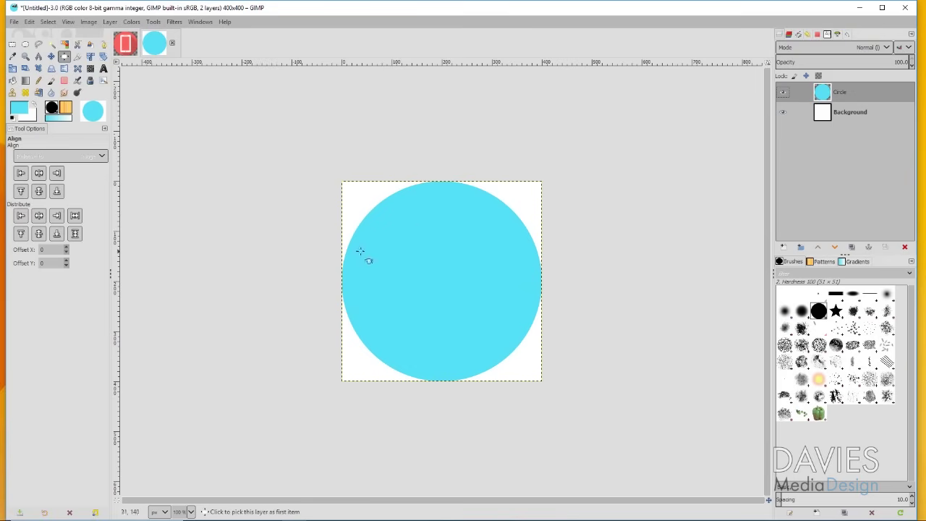
pyautogui.click(427, 246)
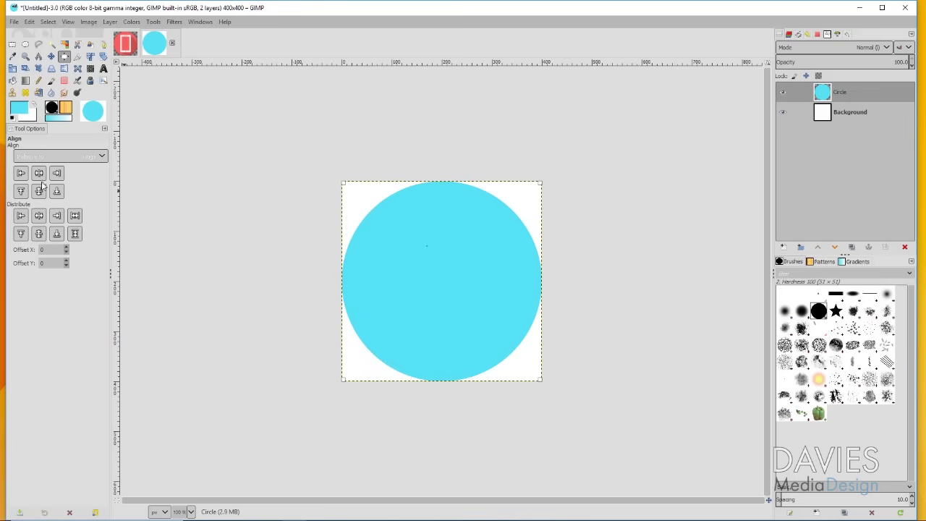
pyautogui.click(39, 235)
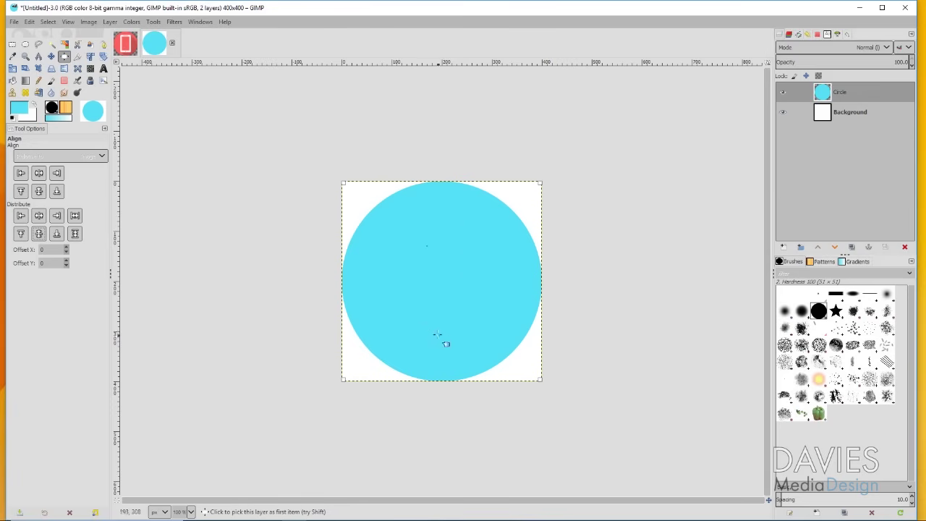
pyautogui.click(11, 46)
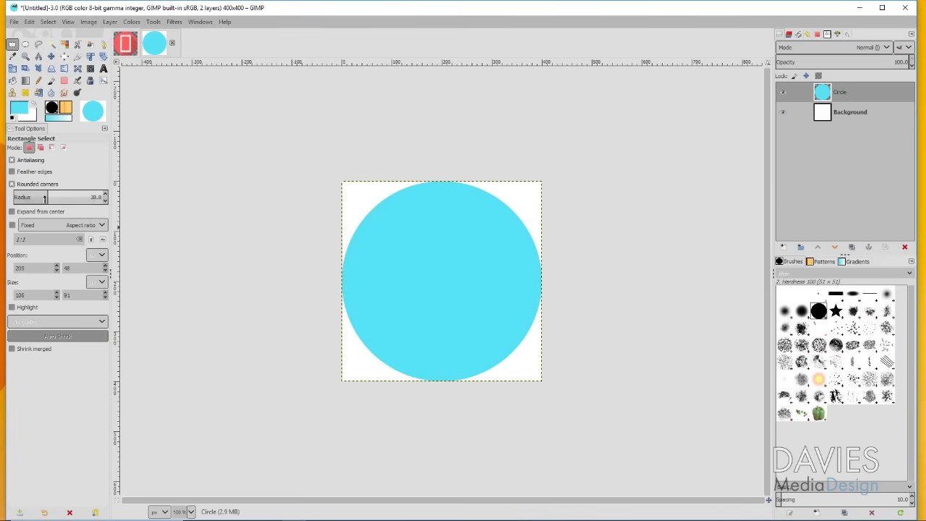
# Enable rounded corners with a 12.4 corner radius.
pyautogui.click(13, 184)
pyautogui.click(13, 185)
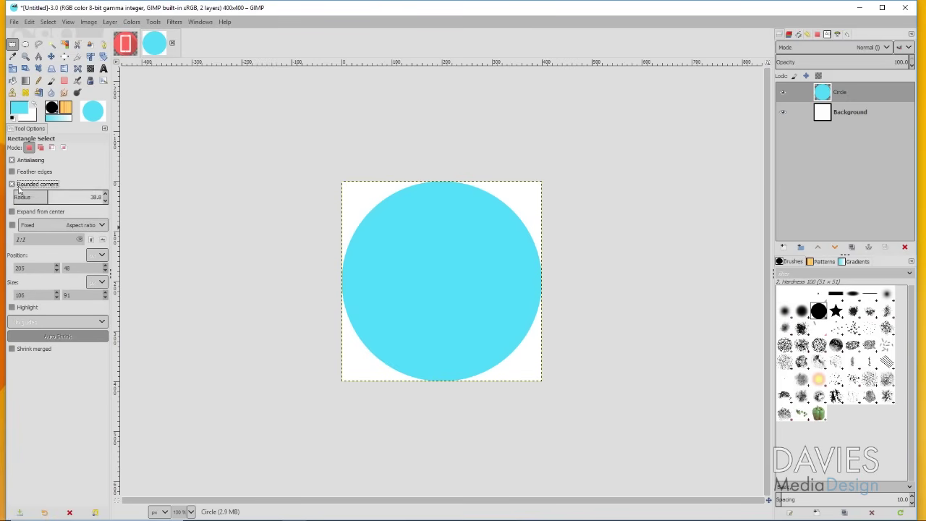
pyautogui.moveTo(47, 197); pyautogui.dragTo(29, 197)
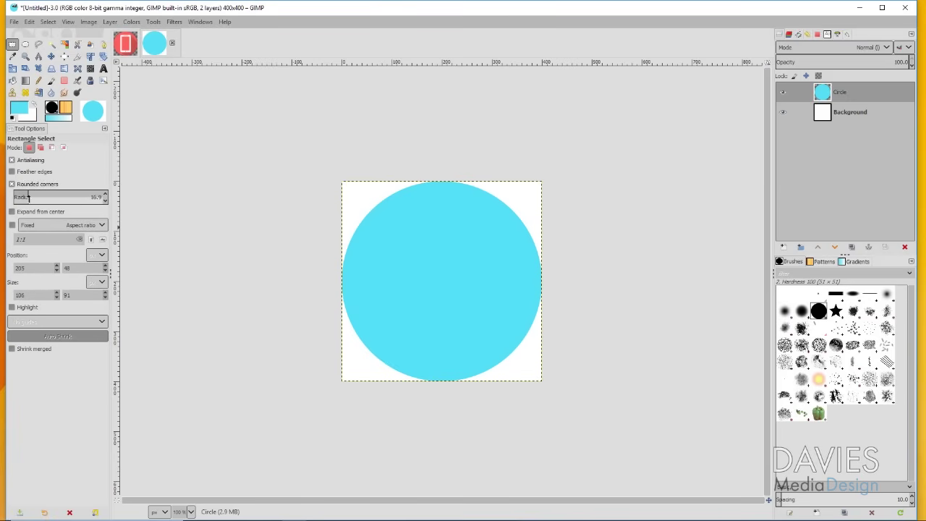
pyautogui.moveTo(26, 196); pyautogui.dragTo(24, 197)
# Draw the rounded rectangle selection, sized 171×281 and placed at 113,56 over the circle.
pyautogui.moveTo(391, 195); pyautogui.dragTo(482, 344)
pyautogui.moveTo(432, 273); pyautogui.dragTo(438, 283)
pyautogui.moveTo(444, 343); pyautogui.dragTo(445, 335)
pyautogui.moveTo(469, 295); pyautogui.dragTo(465, 297)
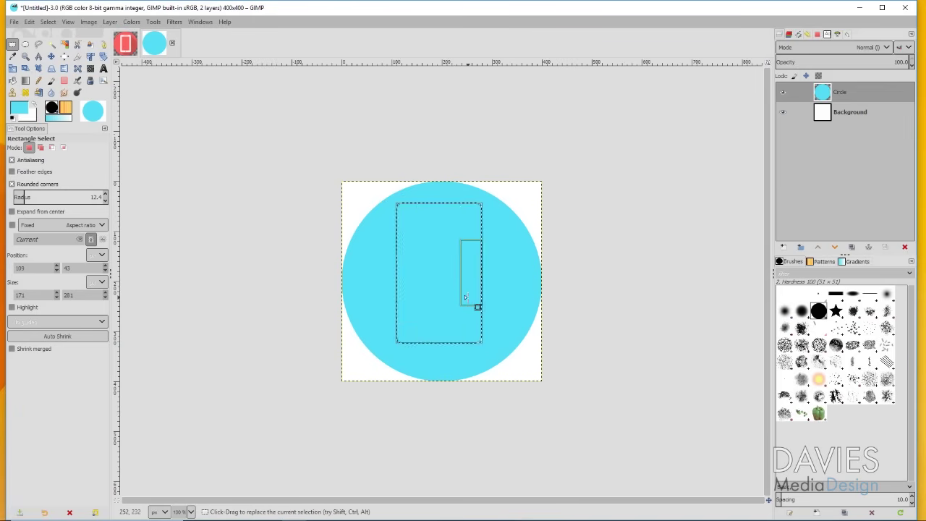
pyautogui.moveTo(432, 243); pyautogui.dragTo(436, 247)
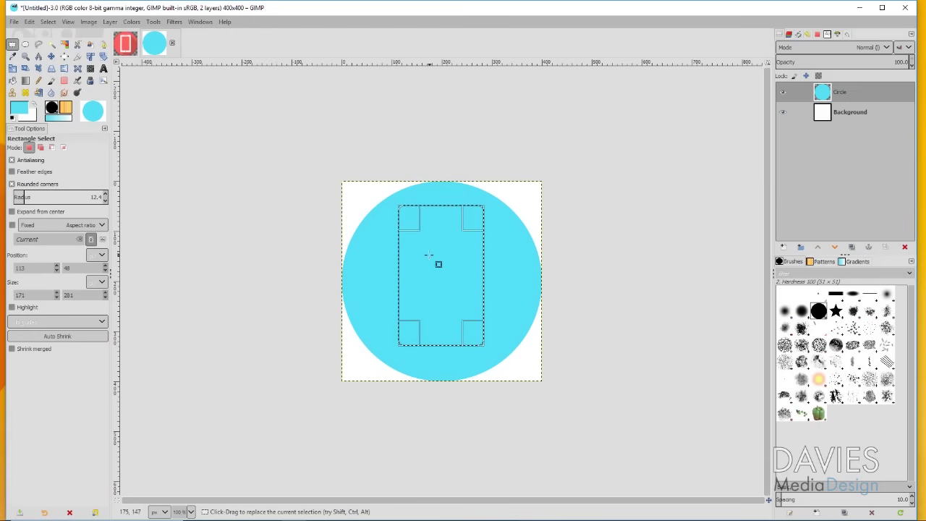
pyautogui.moveTo(437, 251); pyautogui.dragTo(438, 255)
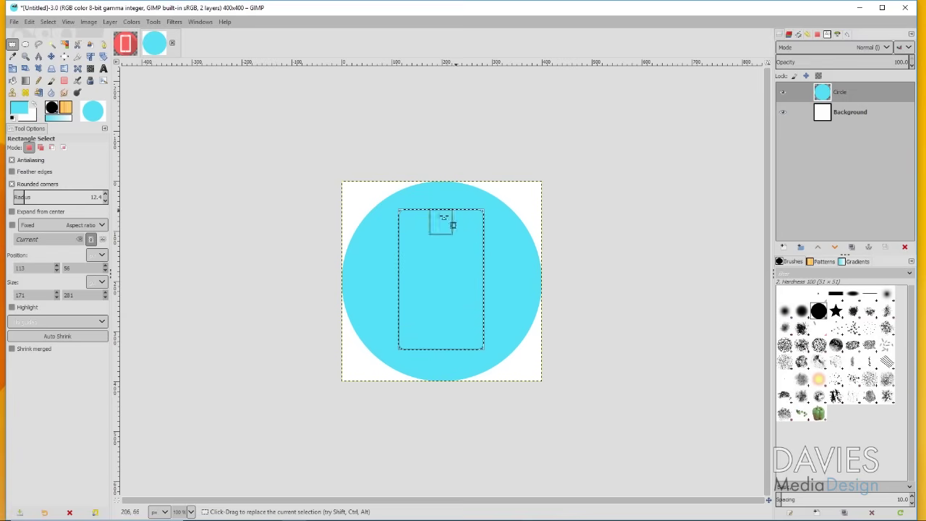
pyautogui.click(783, 247)
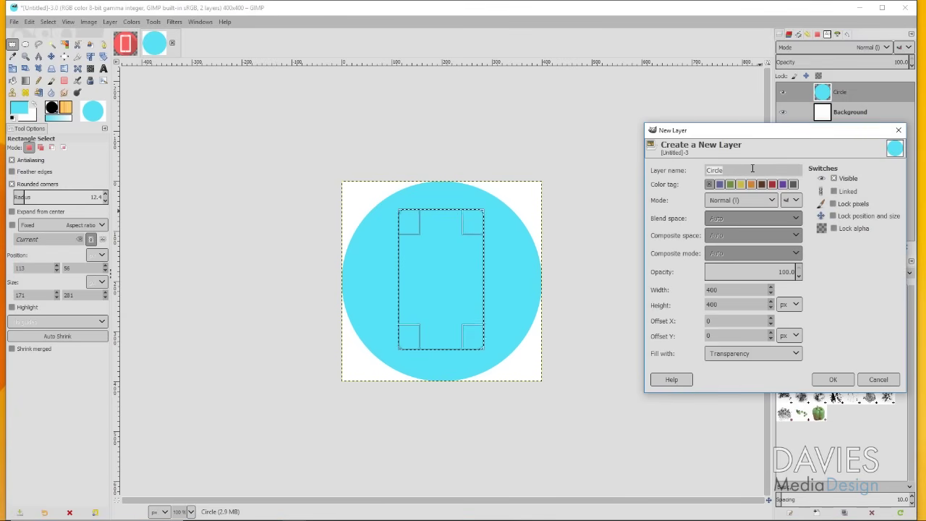
# Name the new layer Phone Body and fill the rounded rectangle on it with white.
pyautogui.write('R')
pyautogui.click(833, 379)
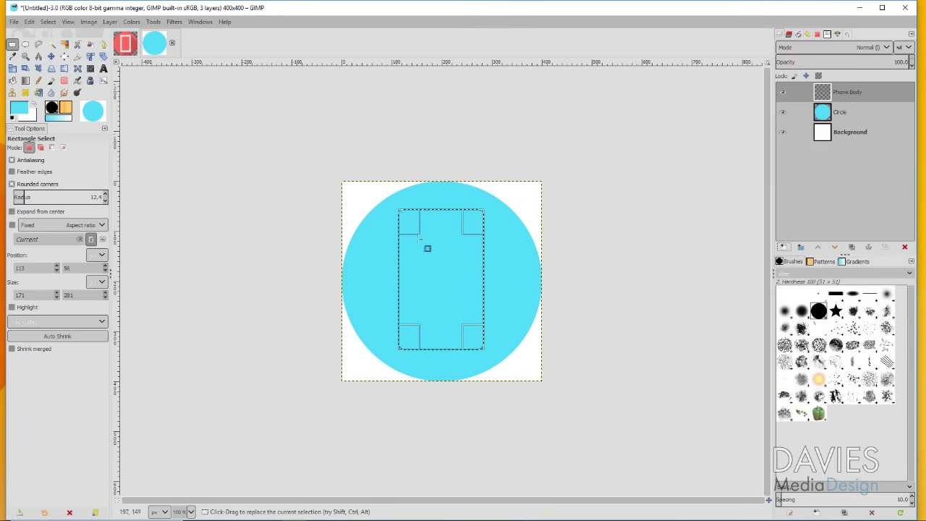
pyautogui.click(33, 105)
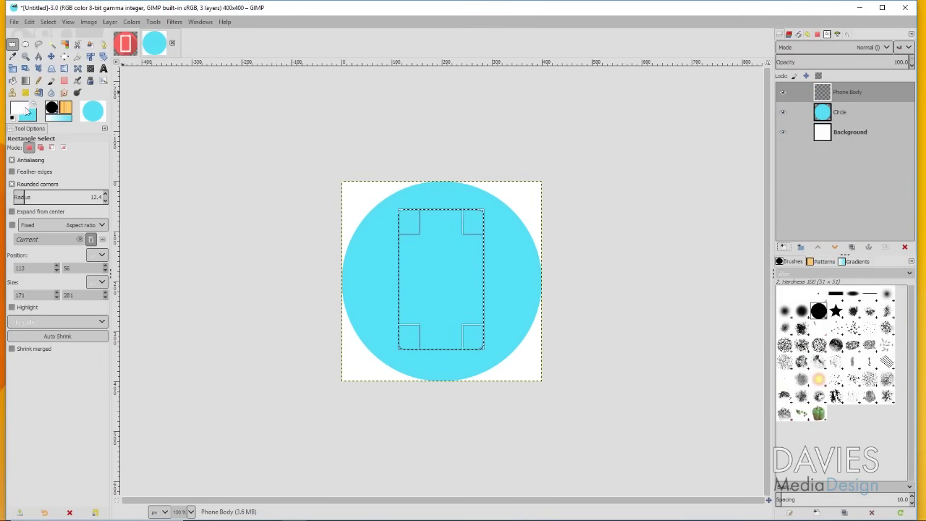
pyautogui.click(24, 110)
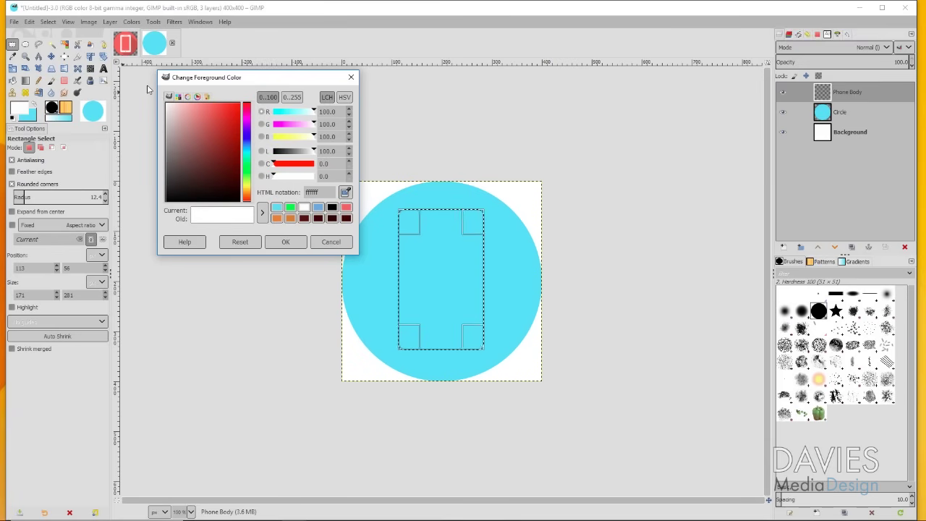
pyautogui.click(285, 242)
pyautogui.hotkey('shift', 'b')
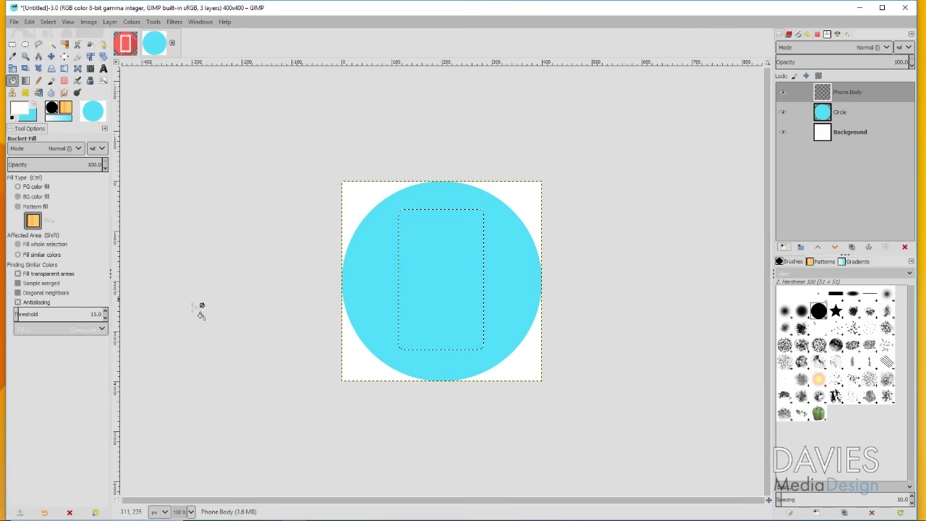
pyautogui.click(437, 243)
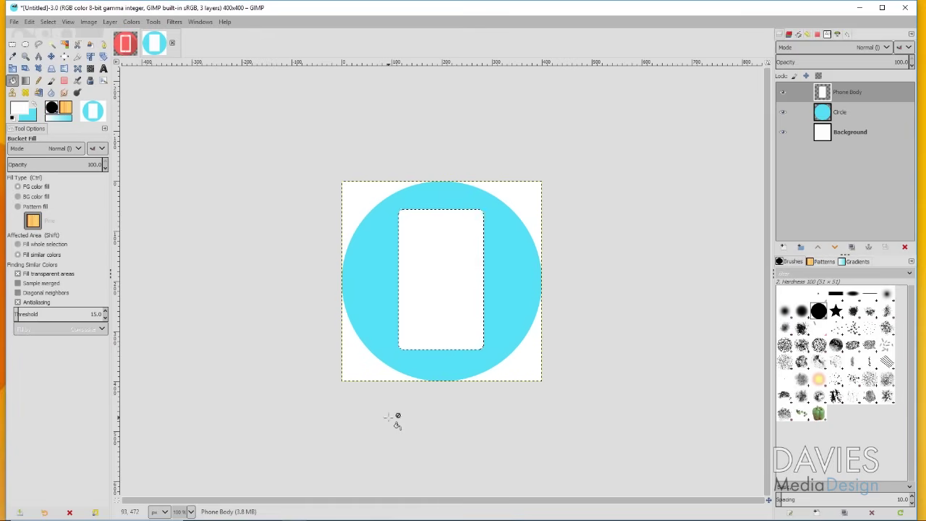
pyautogui.click(48, 22)
# Clear the selection, crop Phone Body to content, and centre it horizontally and vertically.
pyautogui.click(58, 45)
pyautogui.click(109, 21)
pyautogui.click(134, 224)
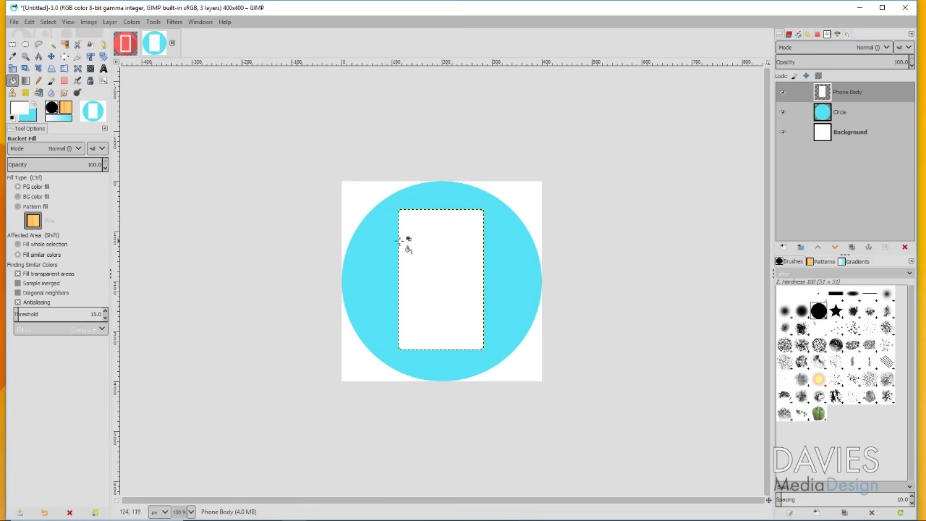
pyautogui.click(64, 55)
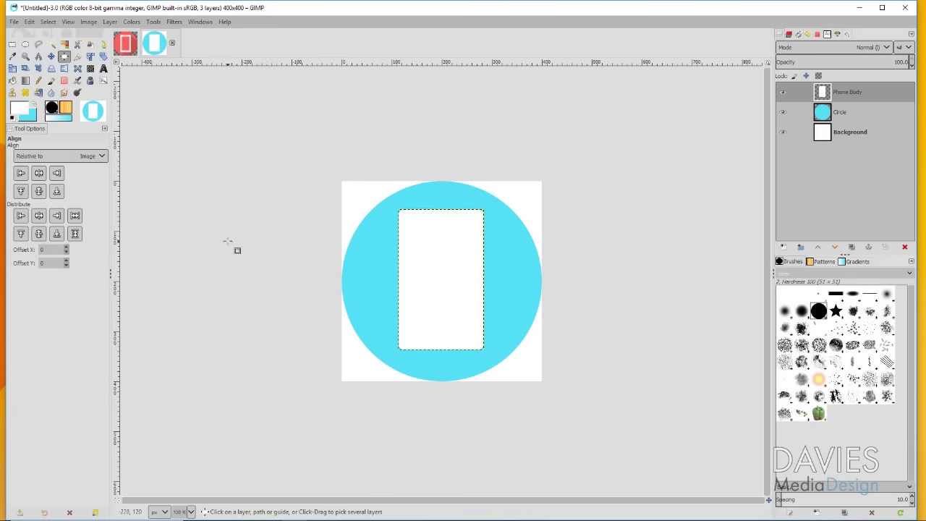
pyautogui.click(442, 240)
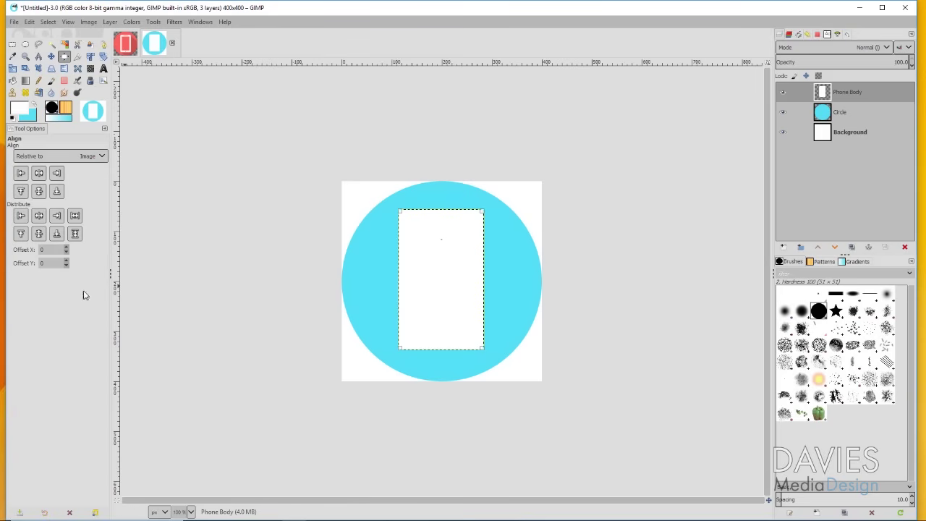
pyautogui.click(40, 216)
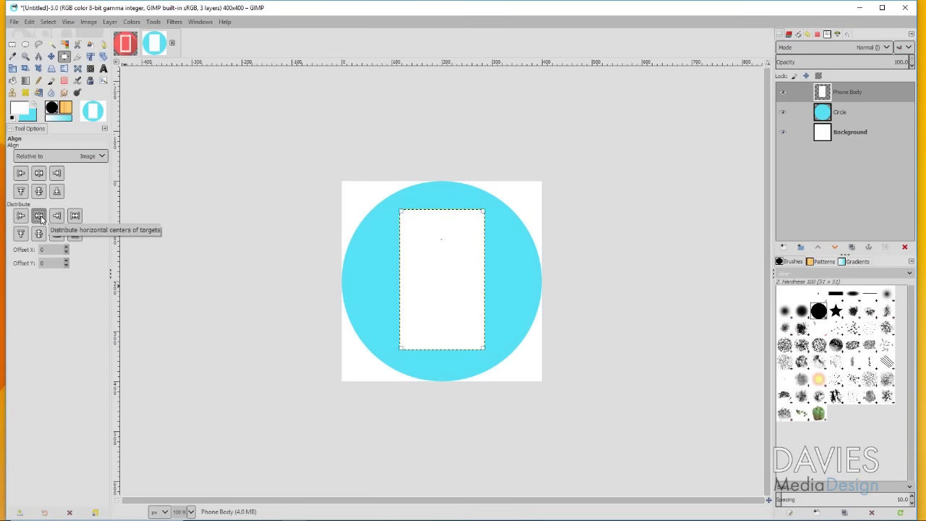
pyautogui.click(39, 234)
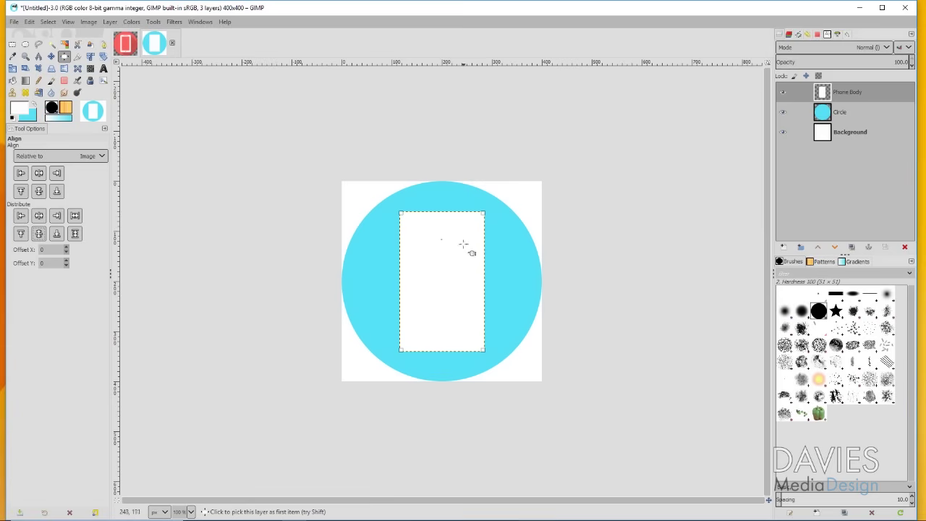
# Add a new layer named Phone Screen.
pyautogui.click(783, 247)
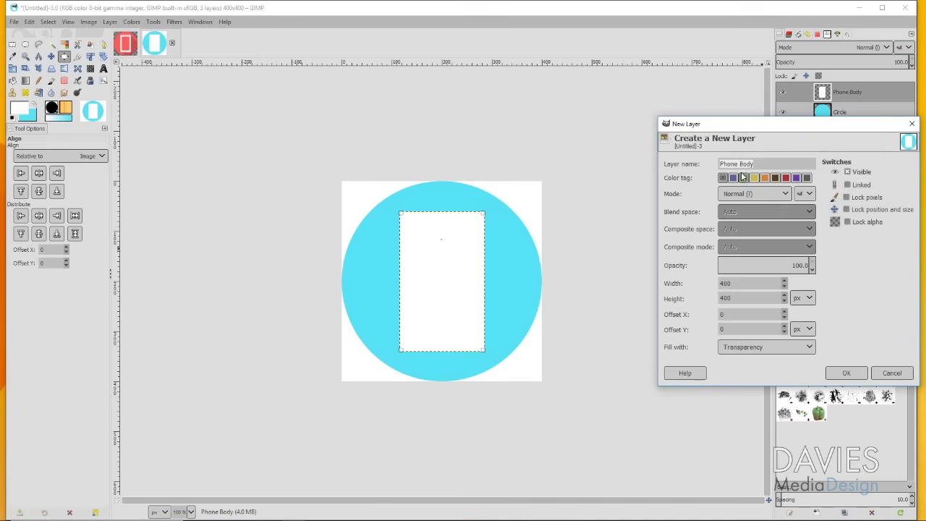
pyautogui.moveTo(739, 163); pyautogui.dragTo(754, 154)
pyautogui.write('Screen')
pyautogui.click(847, 373)
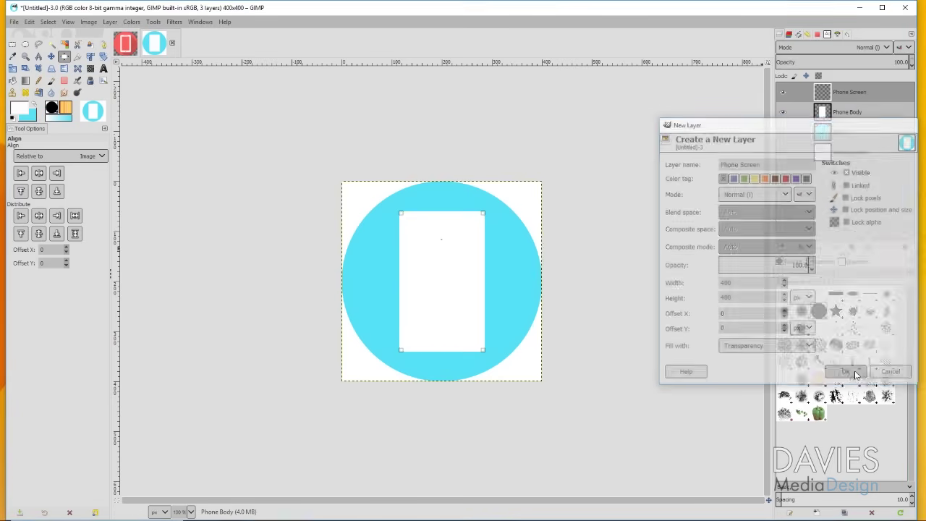
# Select a square-cornered 138×230 rectangle at 133,84 inside the phone body.
pyautogui.click(13, 45)
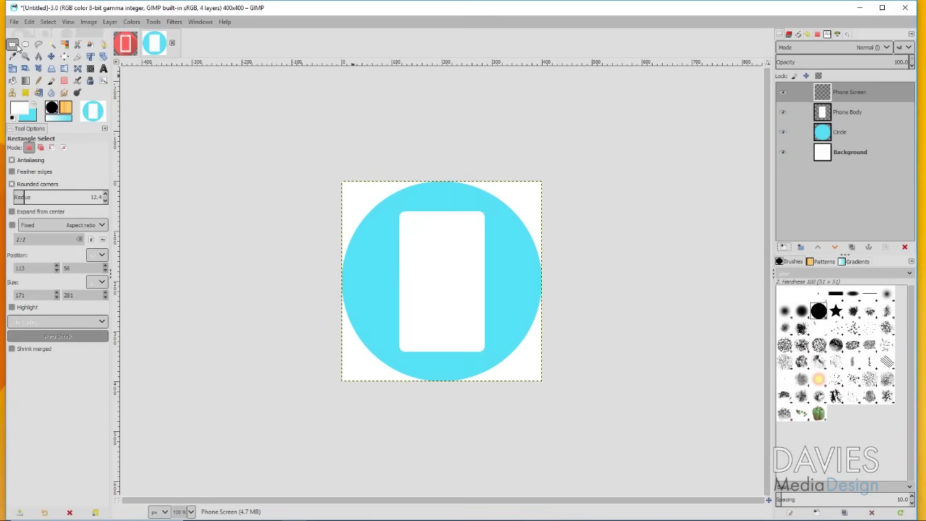
pyautogui.click(12, 185)
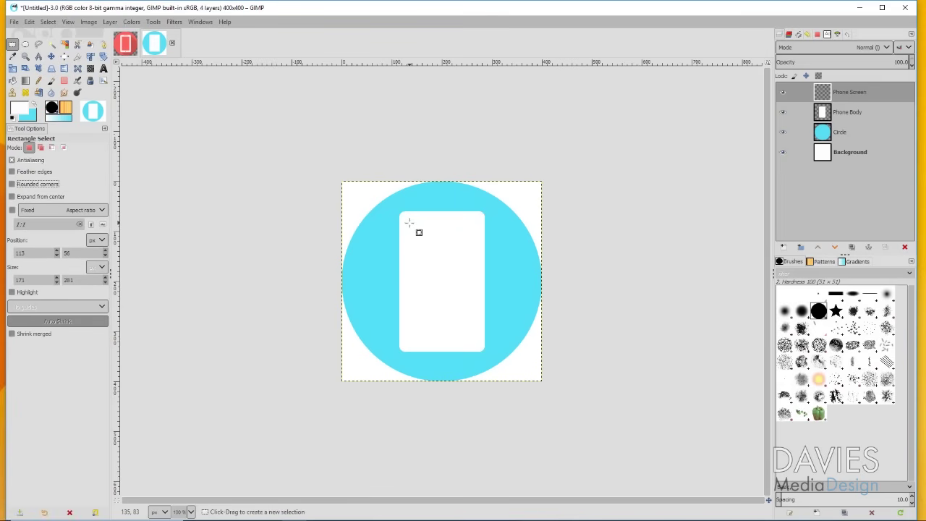
pyautogui.moveTo(408, 222); pyautogui.dragTo(477, 335)
pyautogui.moveTo(448, 247)
pyautogui.mouseDown()
pyautogui.moveTo(436, 221)
pyautogui.moveTo(452, 248)
pyautogui.mouseUp()
pyautogui.moveTo(449, 328); pyautogui.dragTo(449, 329)
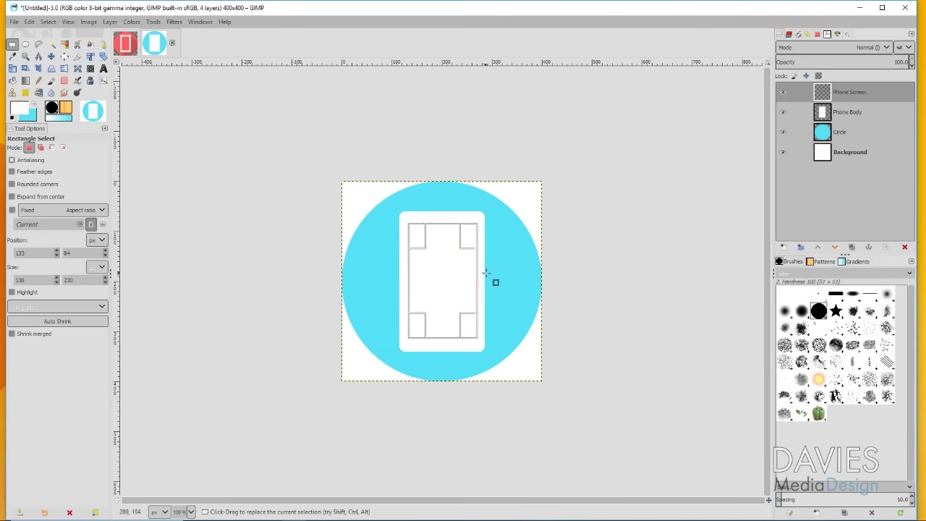
# Fill the screen area cyan on the Phone Screen layer and clear the selection.
pyautogui.click(32, 107)
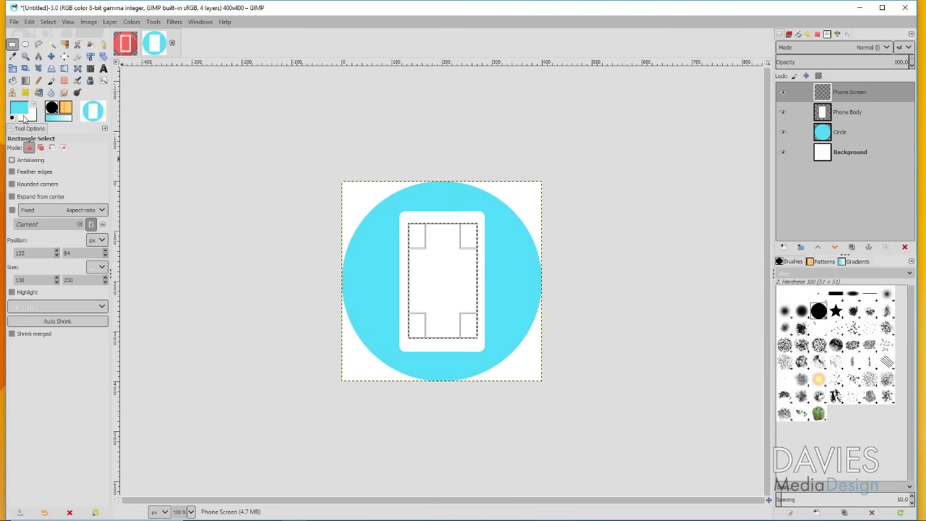
pyautogui.click(13, 80)
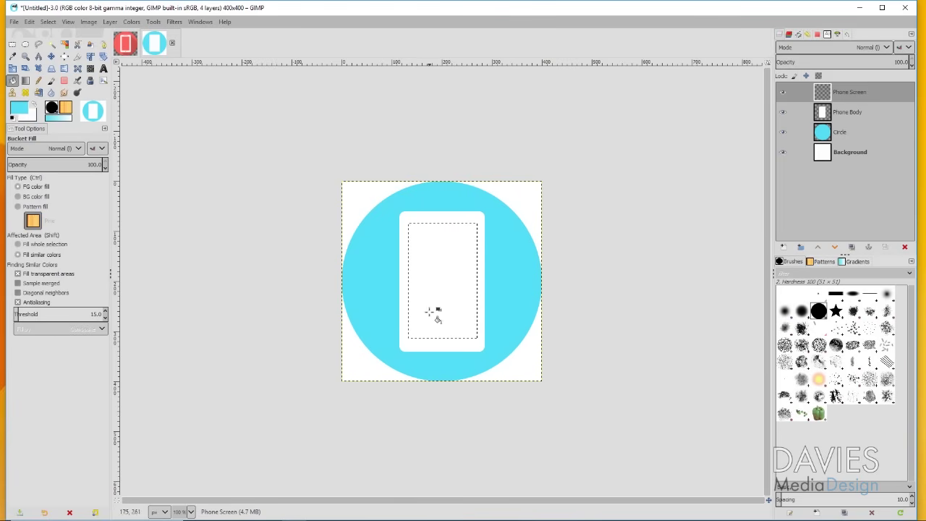
pyautogui.click(440, 270)
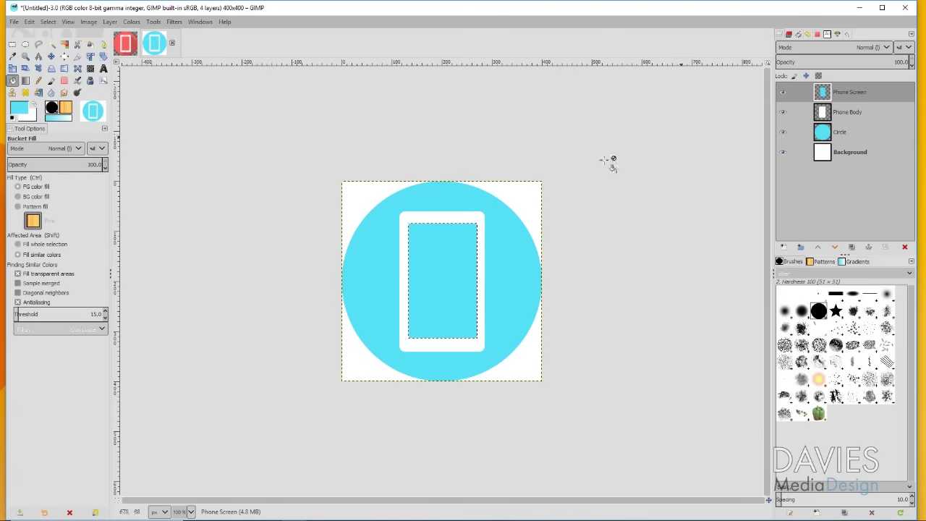
pyautogui.click(54, 25)
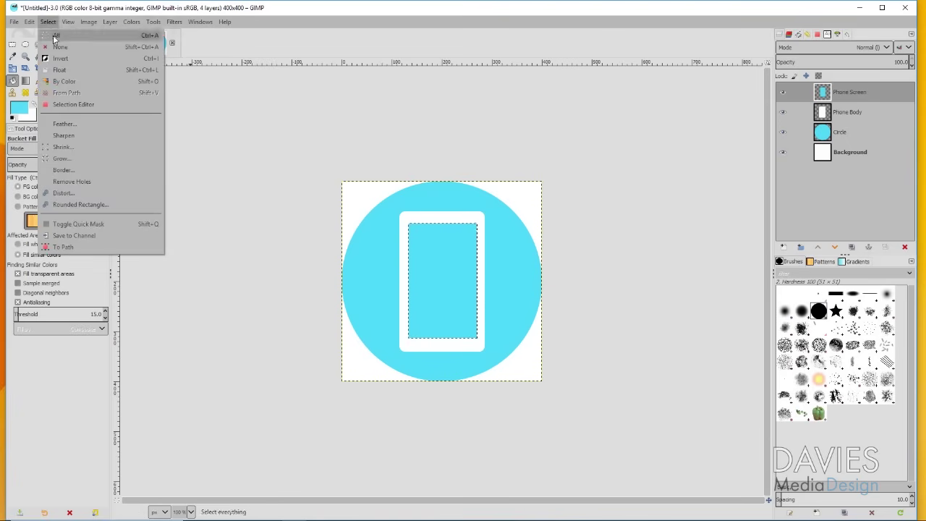
pyautogui.click(58, 46)
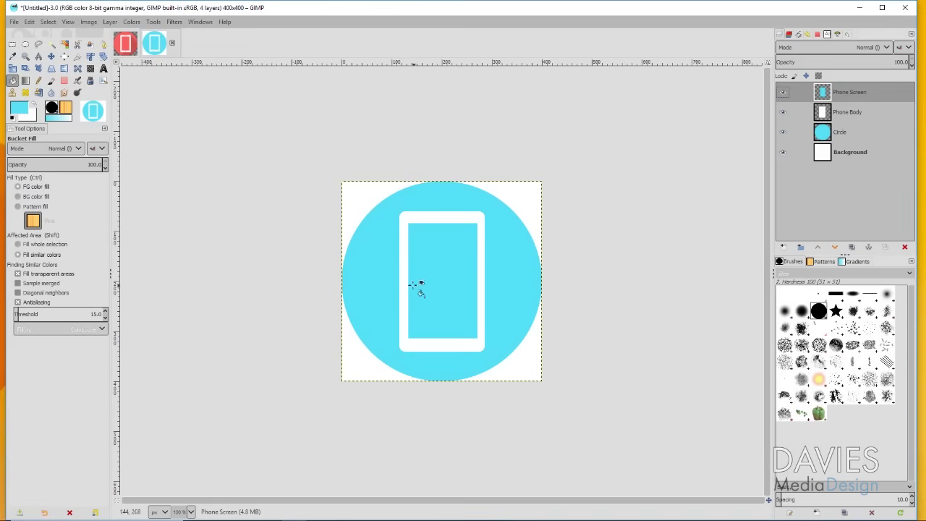
# Crop the Phone Screen layer to its content and centre it horizontally in the image.
pyautogui.click(113, 22)
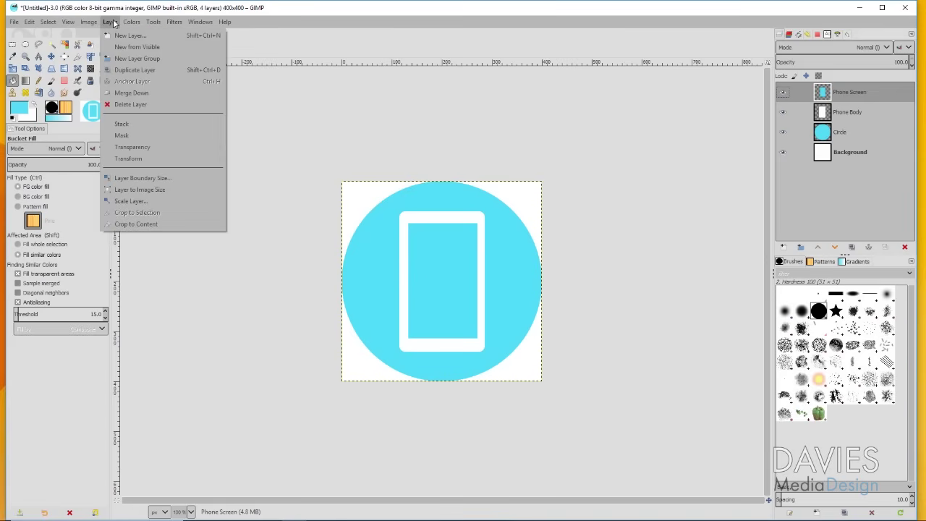
pyautogui.click(137, 225)
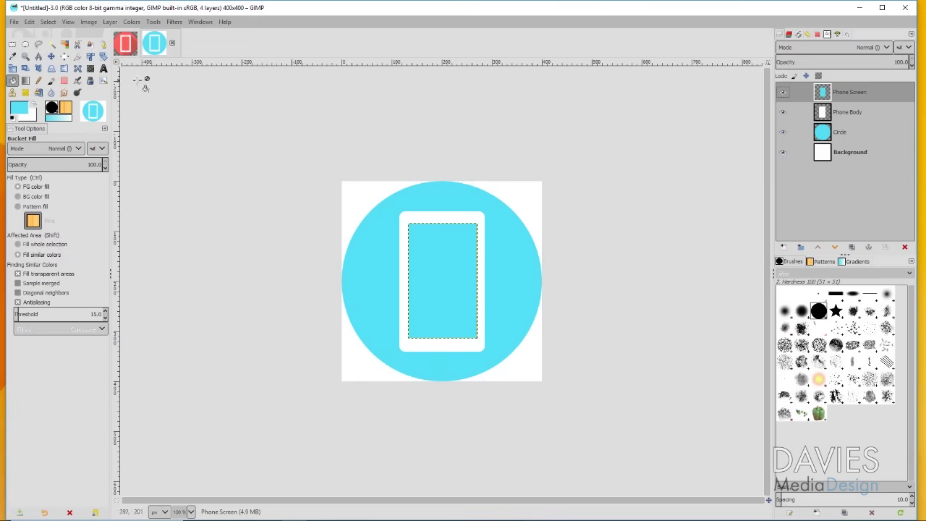
pyautogui.click(64, 56)
pyautogui.click(451, 285)
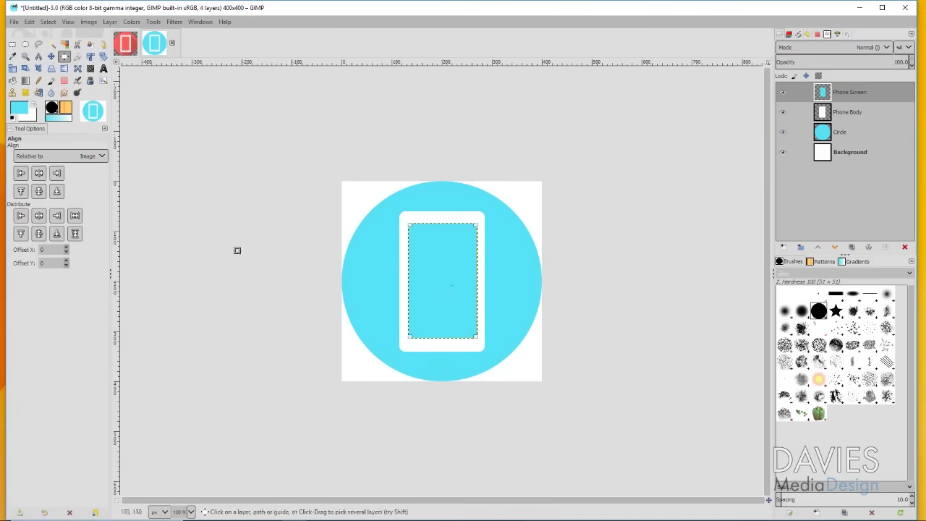
pyautogui.click(39, 174)
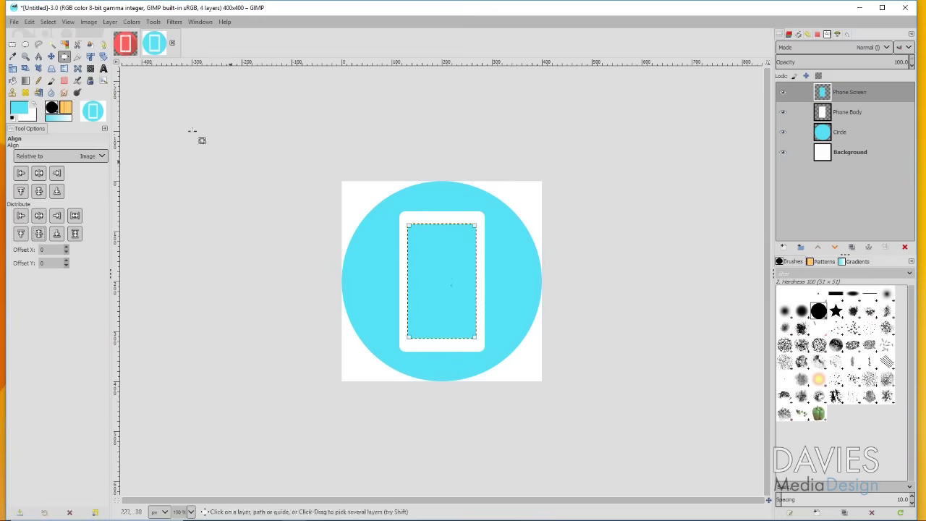
pyautogui.click(12, 44)
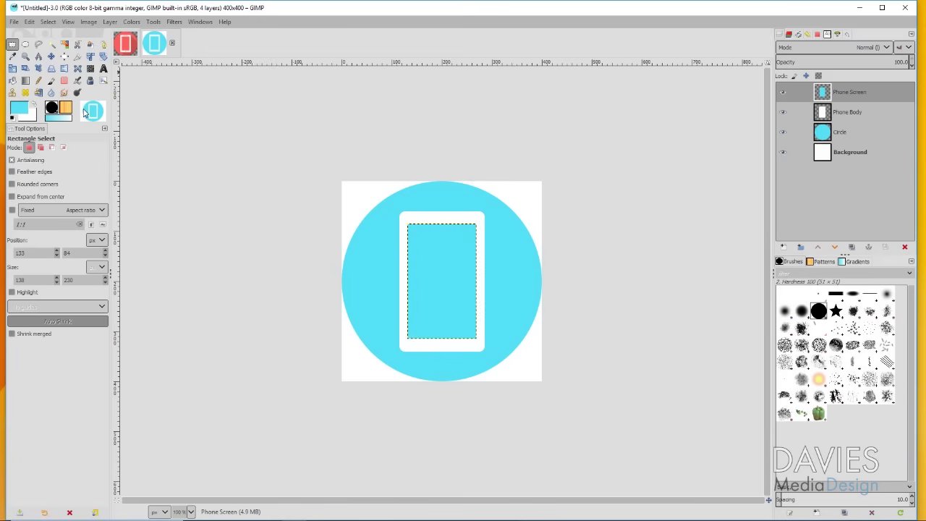
# Draw a thin rounded-corner bar selection near the phone's top and add a 'Phone Ear Piece' layer.
pyautogui.click(12, 184)
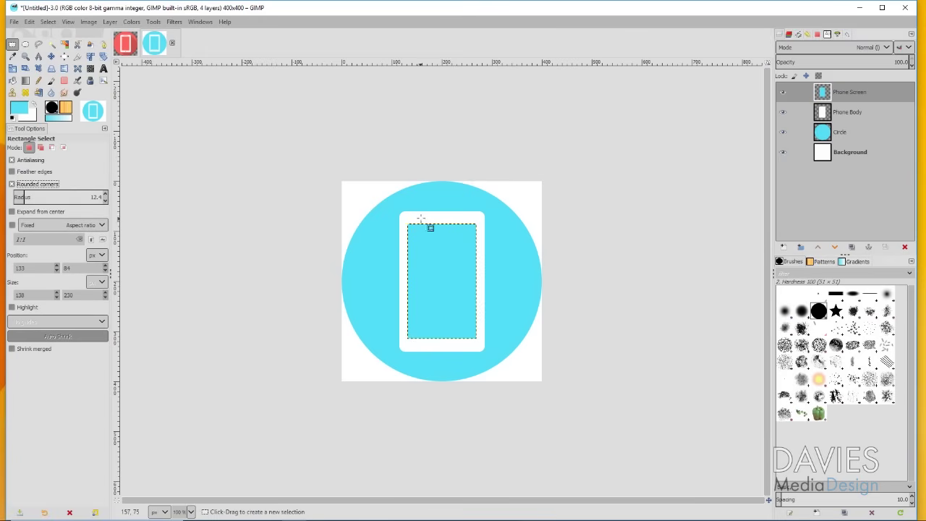
pyautogui.moveTo(421, 215); pyautogui.dragTo(460, 219)
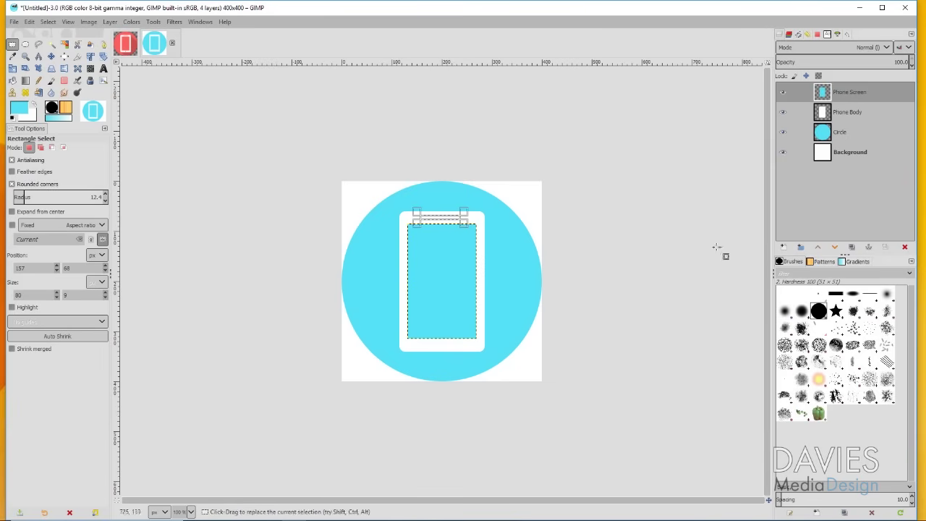
pyautogui.click(783, 247)
pyautogui.click(766, 172)
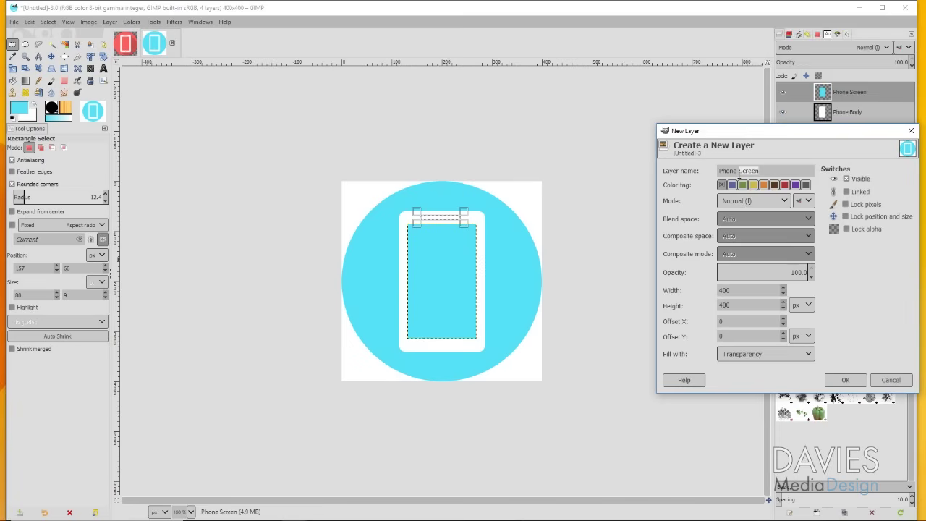
pyautogui.doubleClick(741, 171)
pyautogui.write('Ear Pie')
pyautogui.click(843, 383)
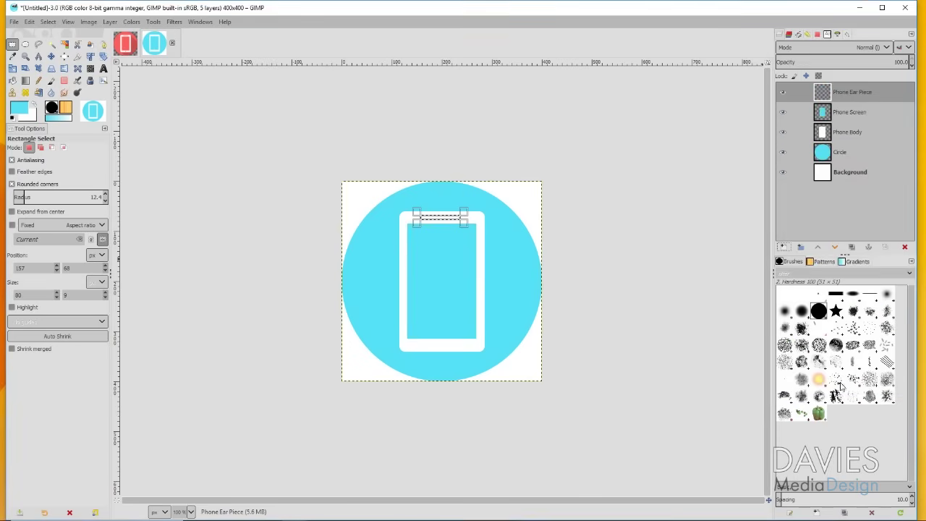
# Fill the ear-piece bar cyan, deselect, crop the layer to content, and pick it for alignment.
pyautogui.click(13, 80)
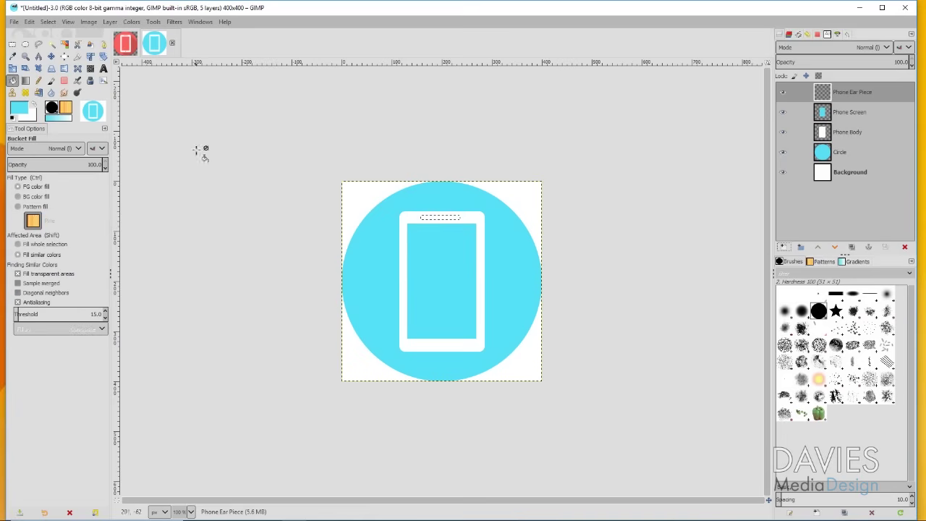
pyautogui.click(454, 217)
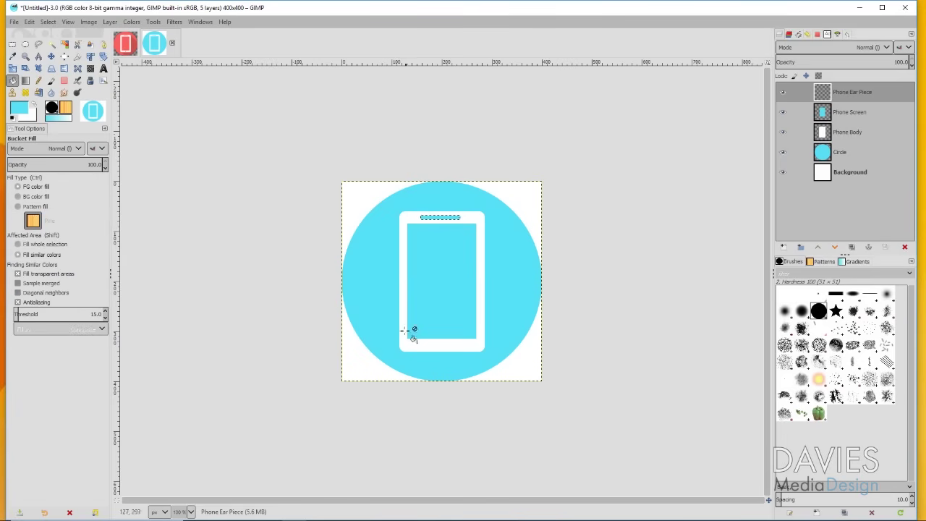
pyautogui.click(55, 23)
pyautogui.click(58, 52)
pyautogui.click(115, 24)
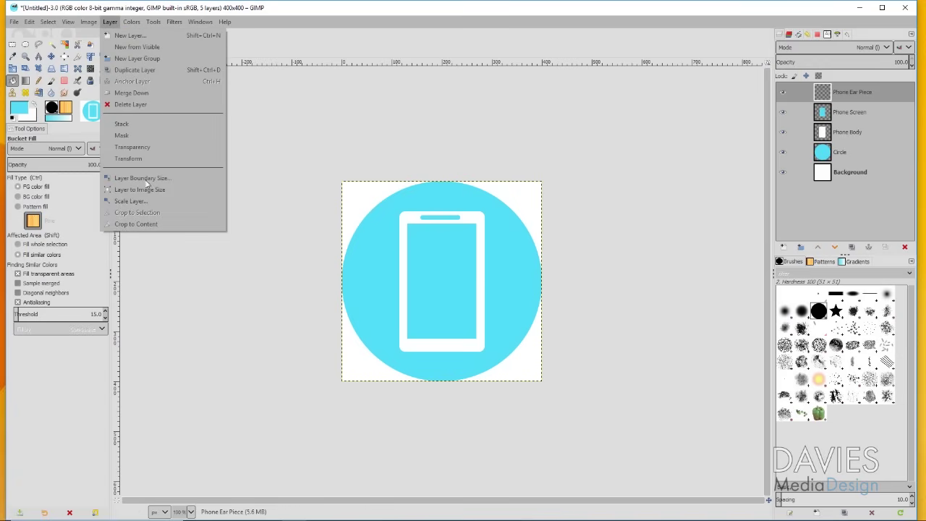
pyautogui.click(161, 224)
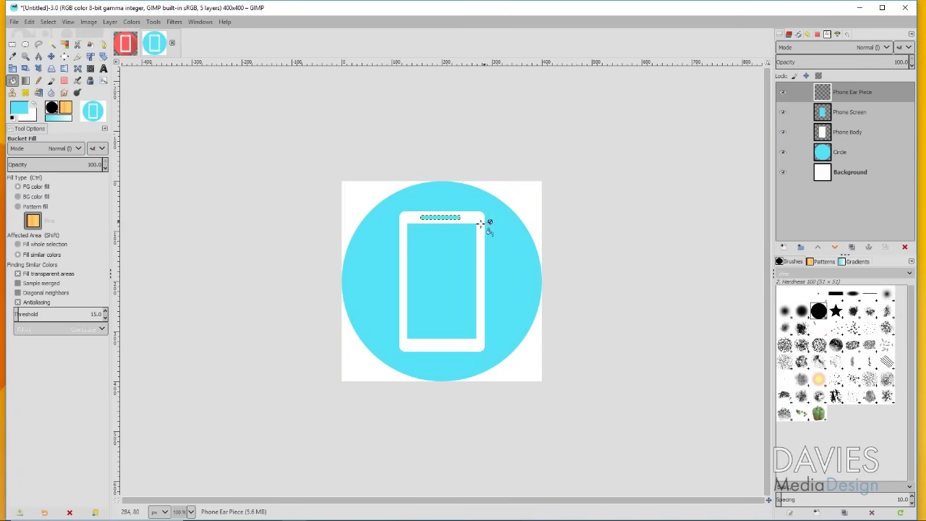
pyautogui.click(65, 57)
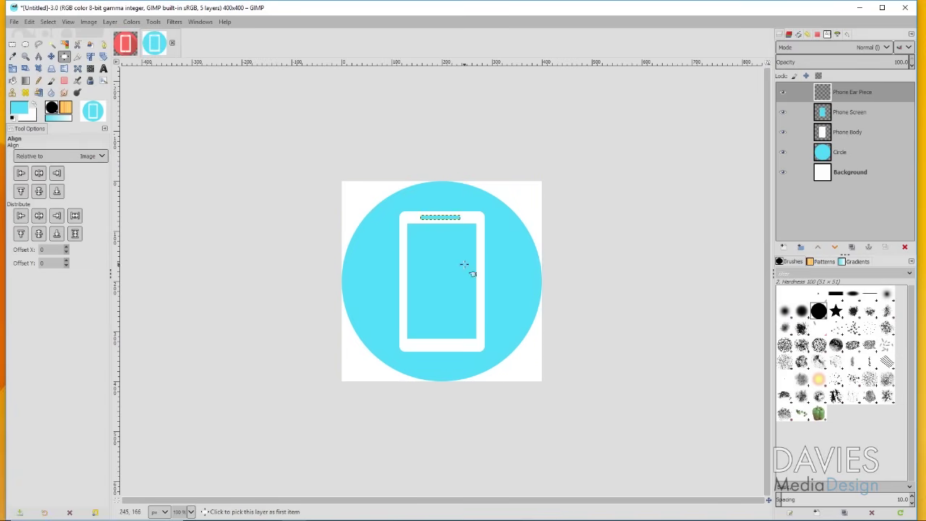
pyautogui.click(444, 220)
# Draw a 19×19 px circular selection near the phone's bottom and start a new home-button layer.
pyautogui.click(25, 45)
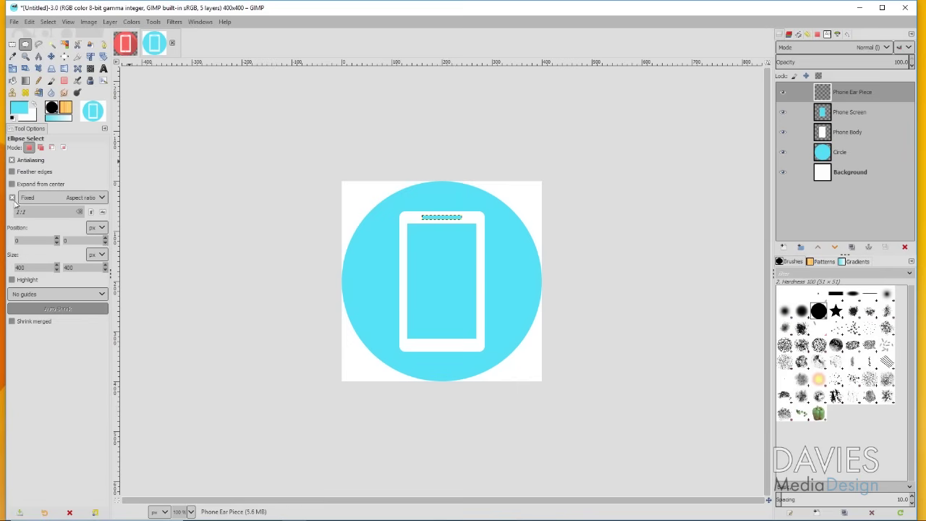
pyautogui.moveTo(435, 342)
pyautogui.mouseDown()
pyautogui.moveTo(443, 353)
pyautogui.moveTo(442, 344)
pyautogui.mouseUp()
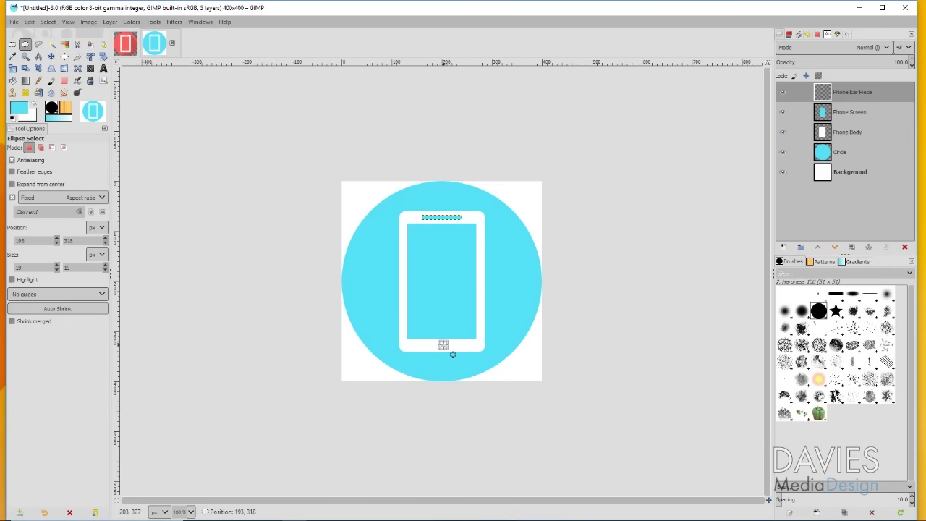
pyautogui.click(12, 80)
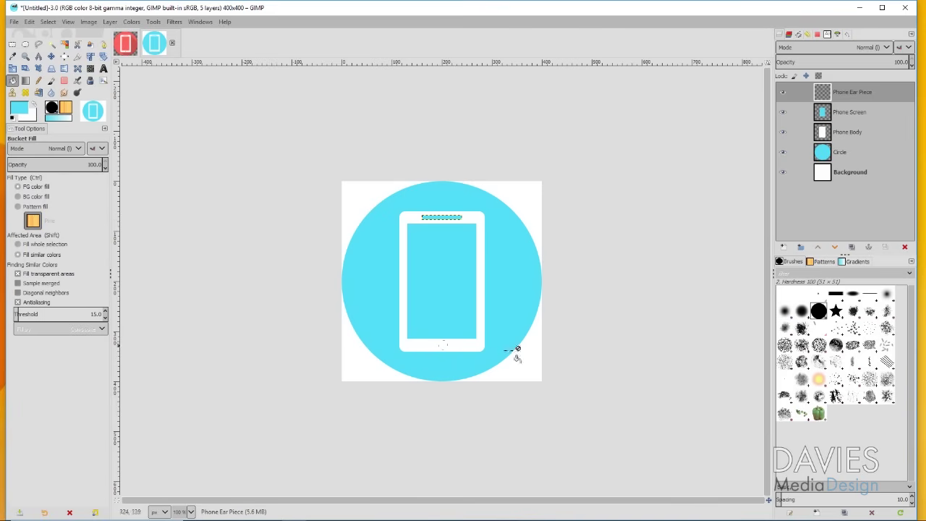
pyautogui.click(783, 247)
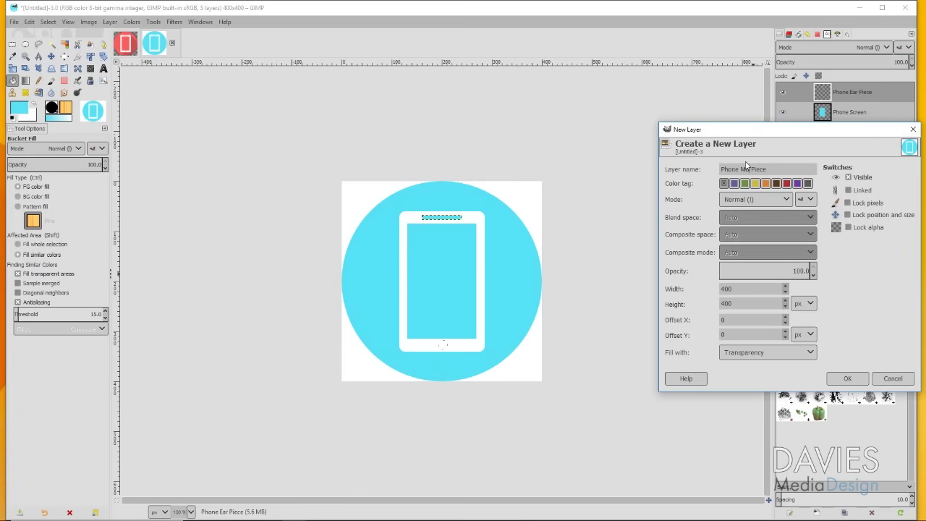
# Create the Phone Mouth Piece layer, fill the home-button circle cyan, and deselect.
pyautogui.click(847, 379)
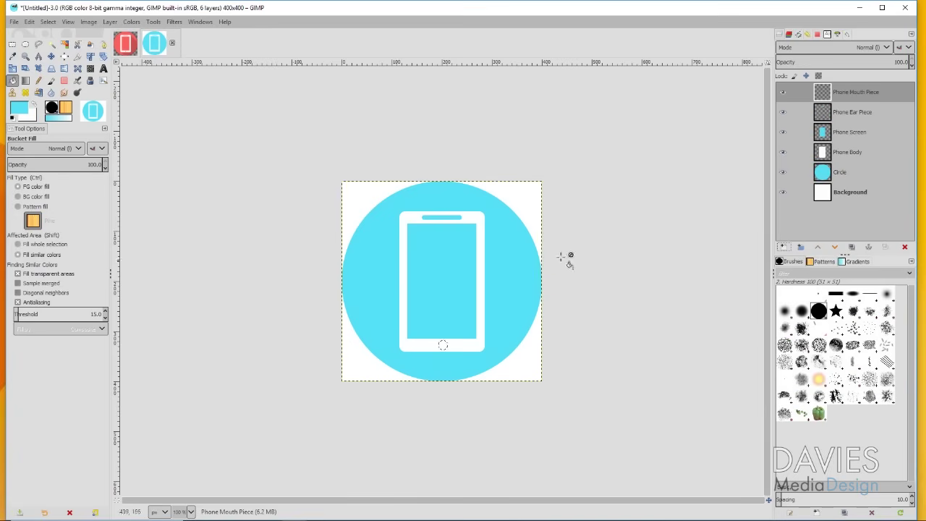
pyautogui.click(443, 345)
pyautogui.click(47, 22)
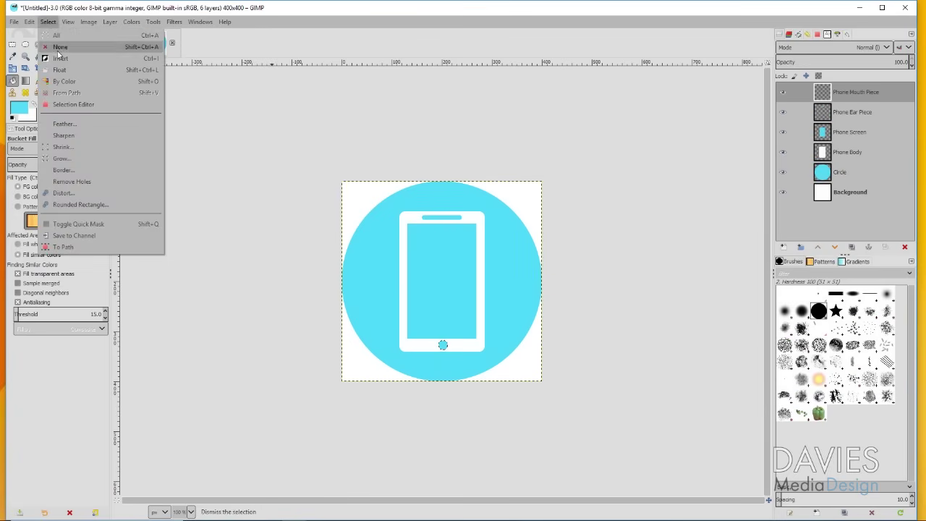
pyautogui.click(57, 52)
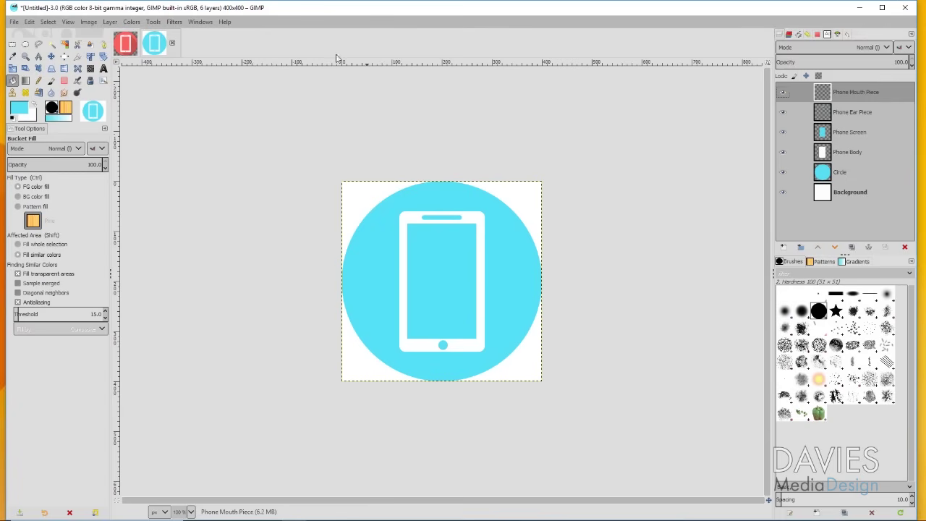
# Crop the mouthpiece layer to its content and centre the dot horizontally on the image.
pyautogui.click(112, 21)
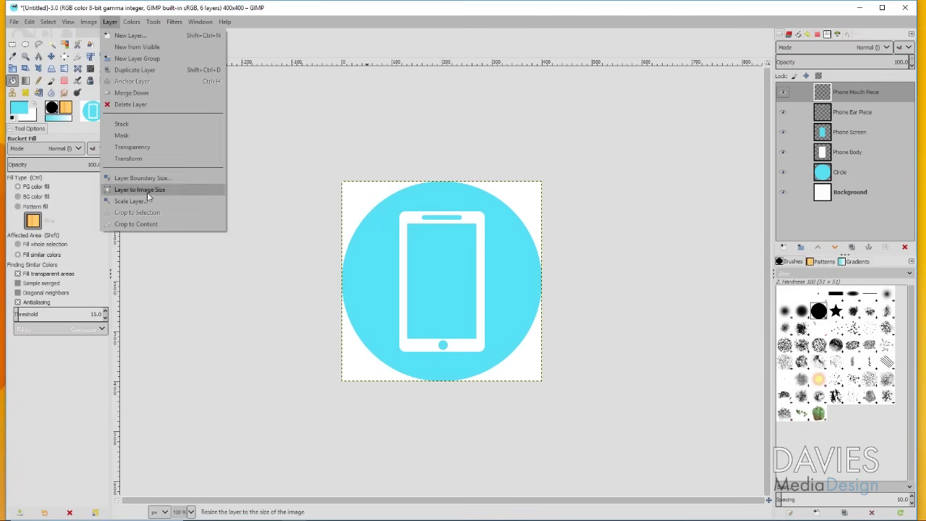
pyautogui.click(151, 222)
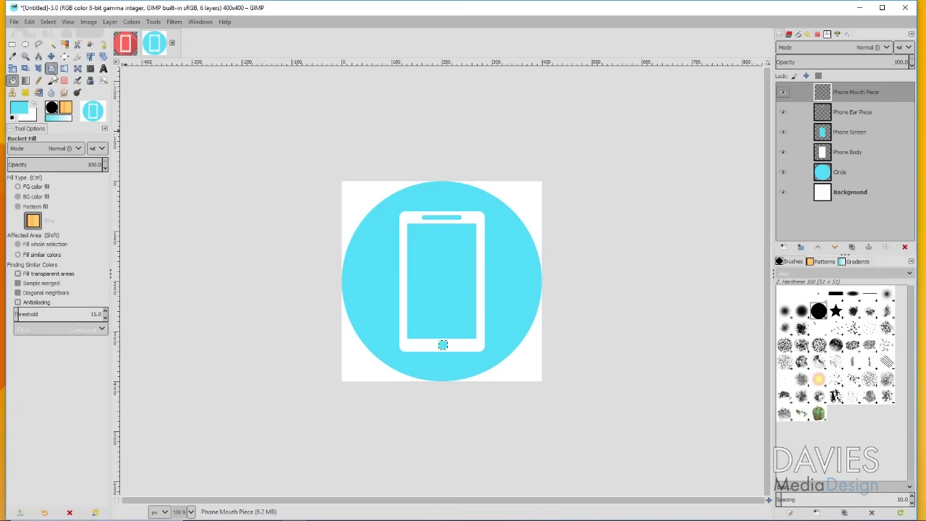
pyautogui.click(63, 58)
pyautogui.click(441, 344)
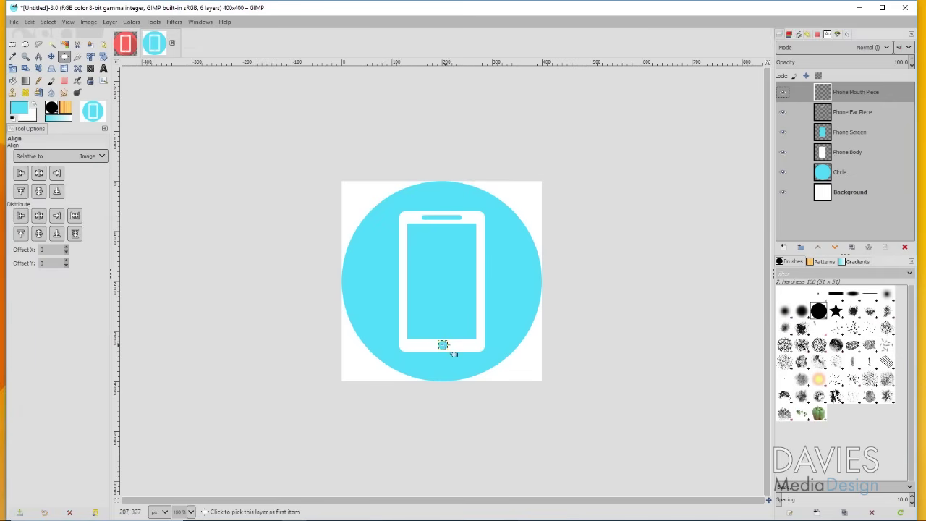
pyautogui.click(39, 217)
pyautogui.click(859, 194)
pyautogui.click(51, 55)
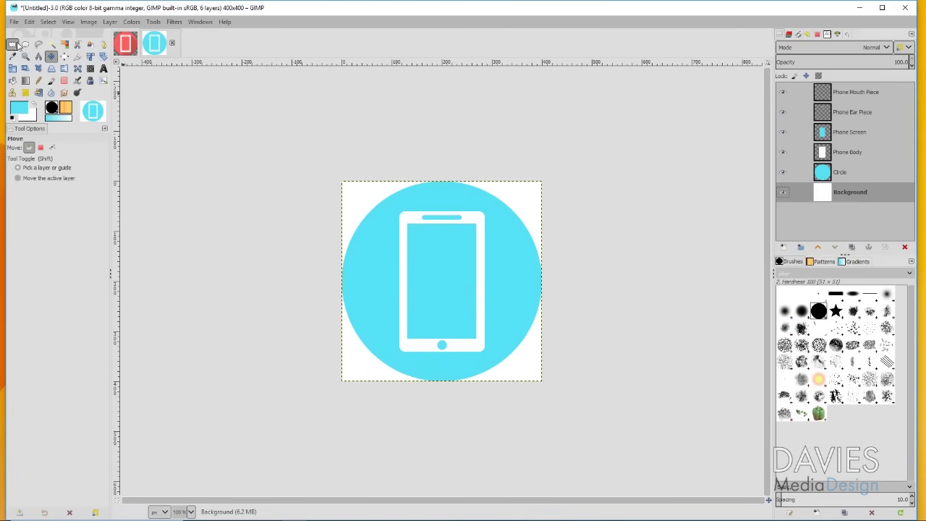
# Turn off rounded corners, select the Phone Body outline, and duplicate the Phone Body layer.
pyautogui.click(13, 44)
pyautogui.click(17, 185)
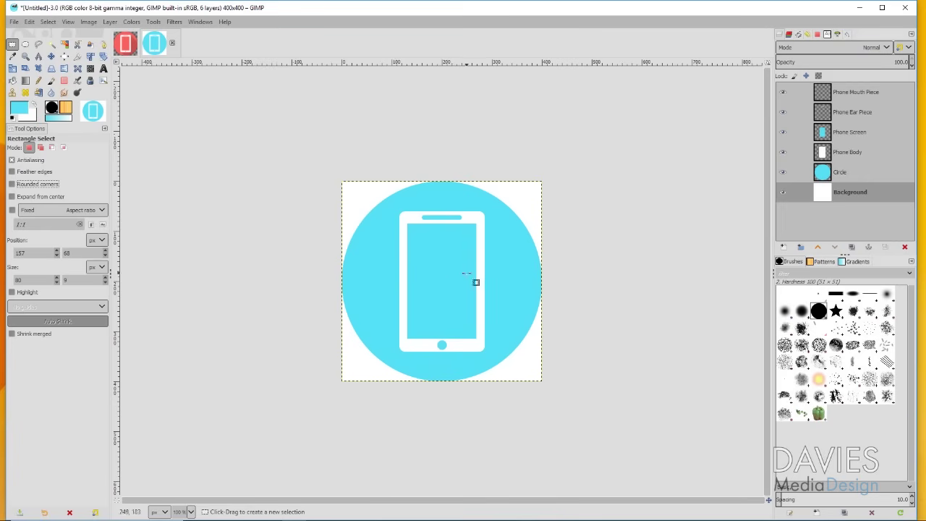
pyautogui.keyDown('alt'); pyautogui.click(823, 155); pyautogui.keyUp('alt')
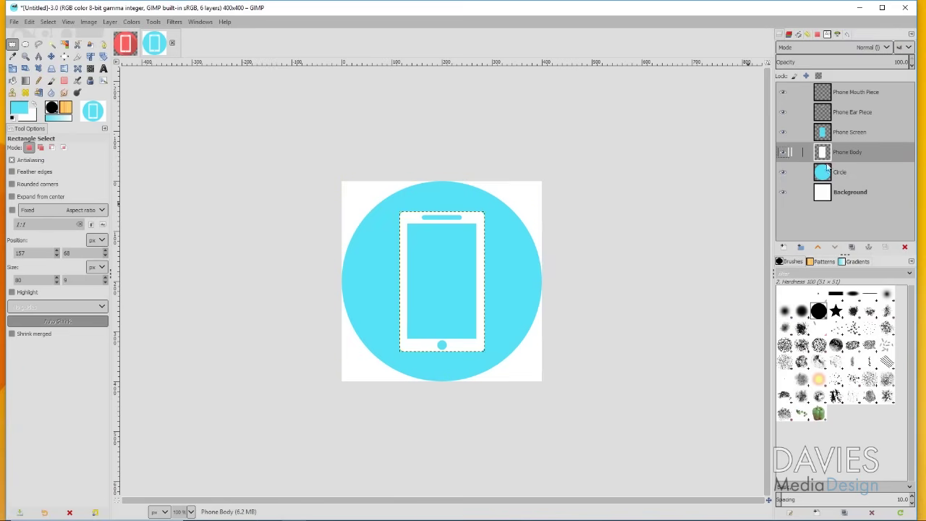
pyautogui.click(852, 247)
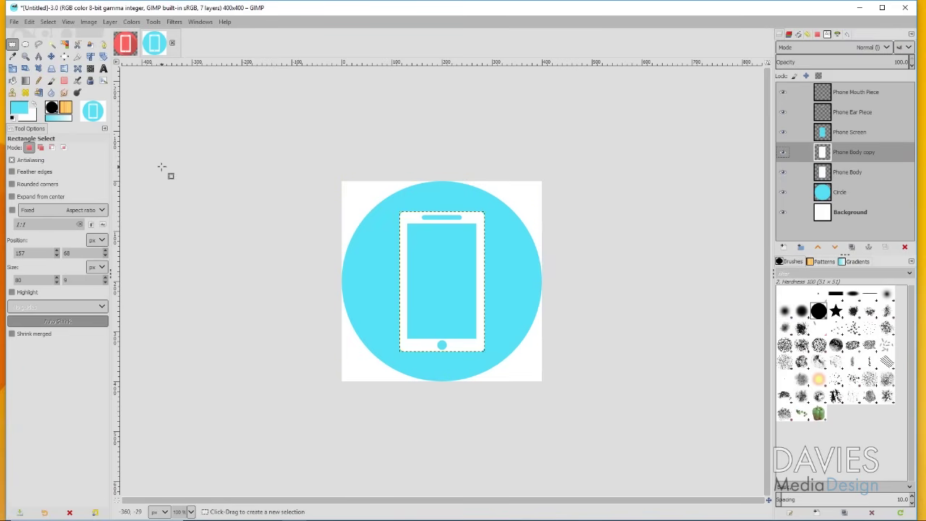
# Rotate the Phone Body copy layer by 45°.
pyautogui.click(103, 57)
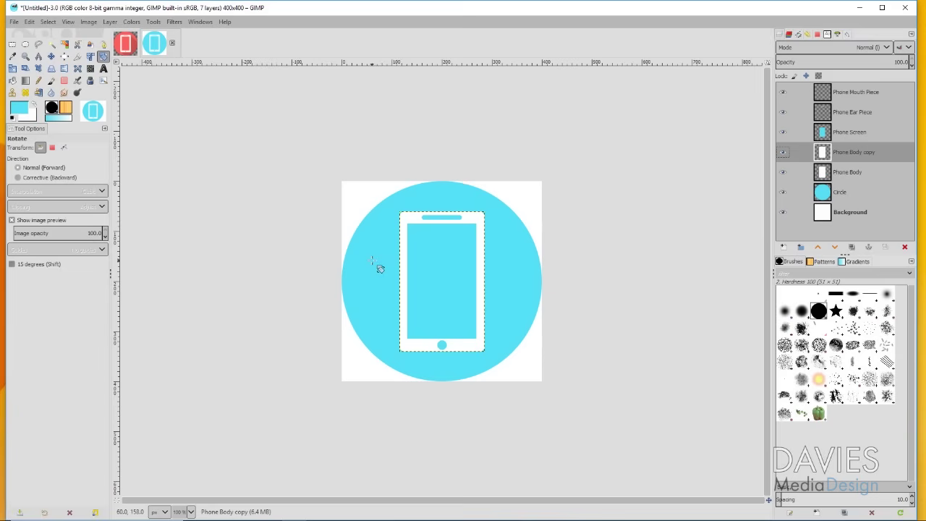
pyautogui.moveTo(476, 214); pyautogui.dragTo(522, 258)
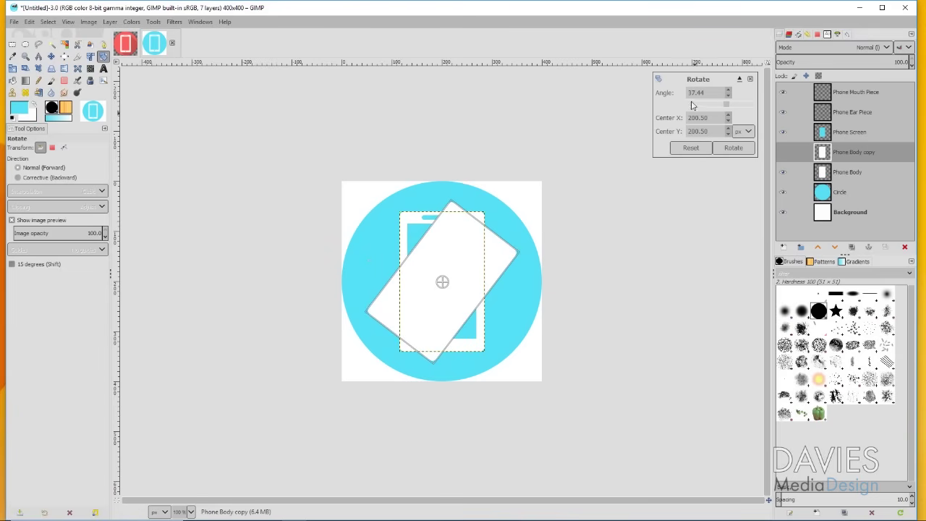
pyautogui.tripleClick(691, 93)
pyautogui.write('45')
pyautogui.click(731, 147)
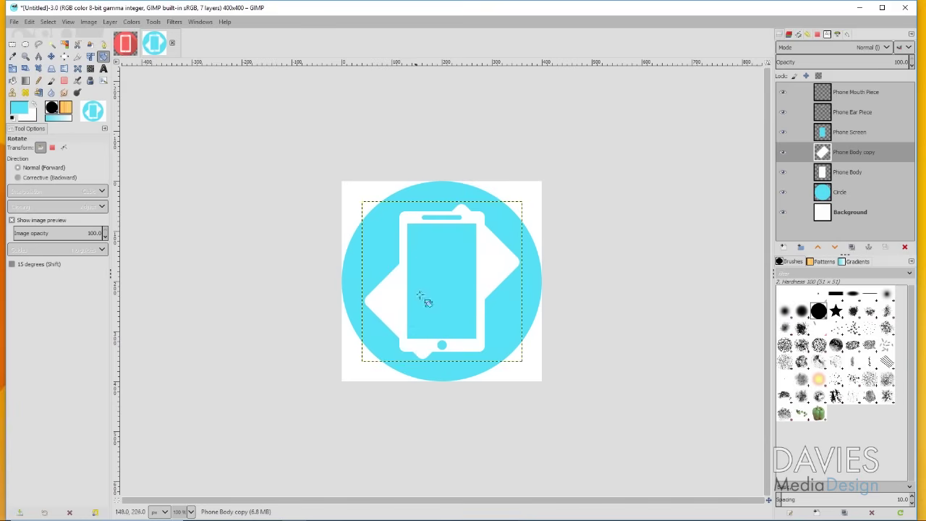
# Draw a tall rectangle selection over the icon and zoom in on its left corner.
pyautogui.click(13, 45)
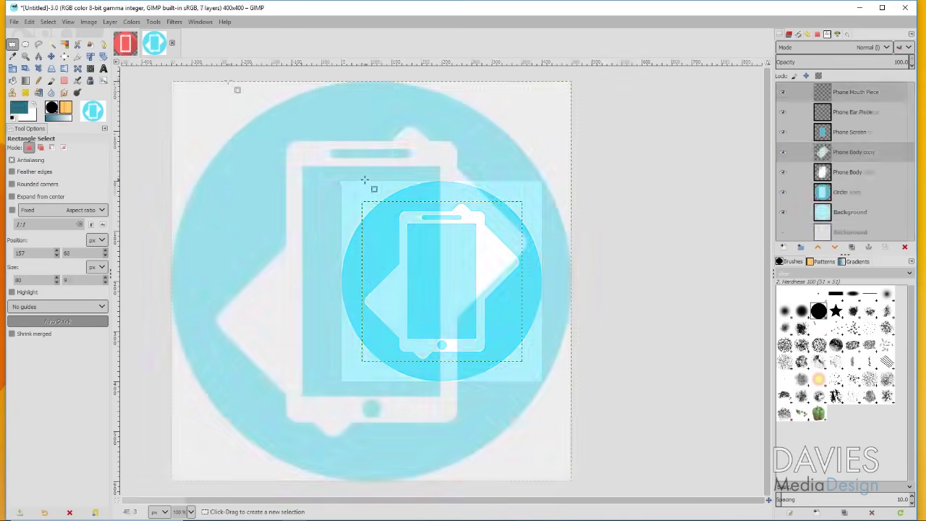
pyautogui.moveTo(227, 79); pyautogui.dragTo(526, 495)
pyautogui.moveTo(243, 329); pyautogui.dragTo(229, 324)
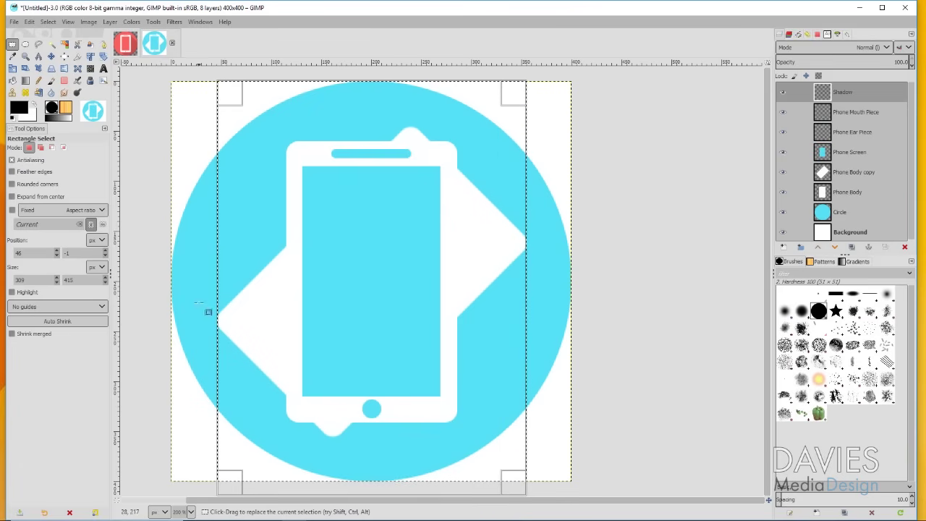
pyautogui.press('z')
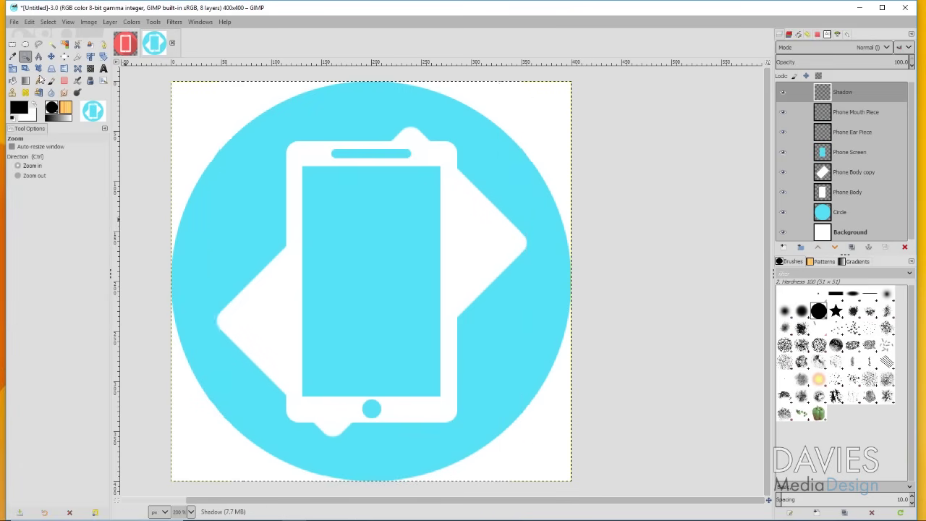
pyautogui.click(224, 318)
pyautogui.click(263, 324)
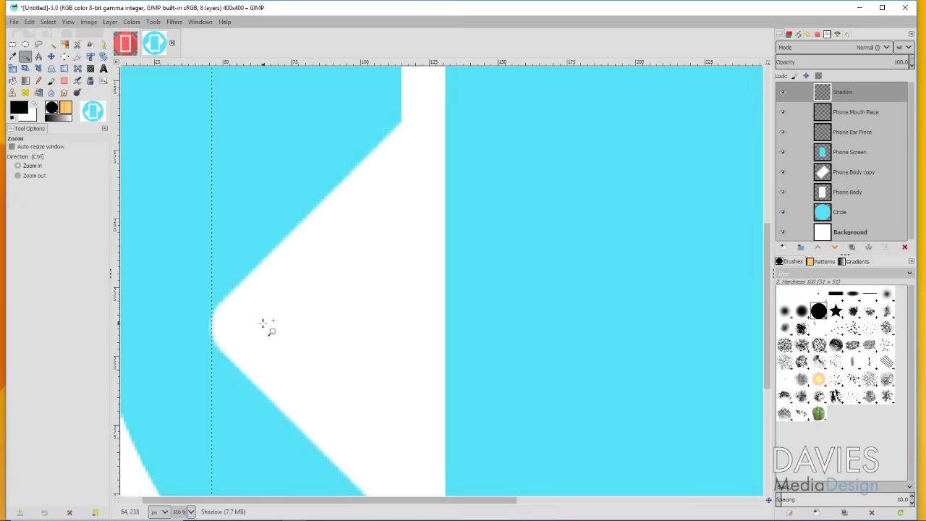
pyautogui.click(216, 322)
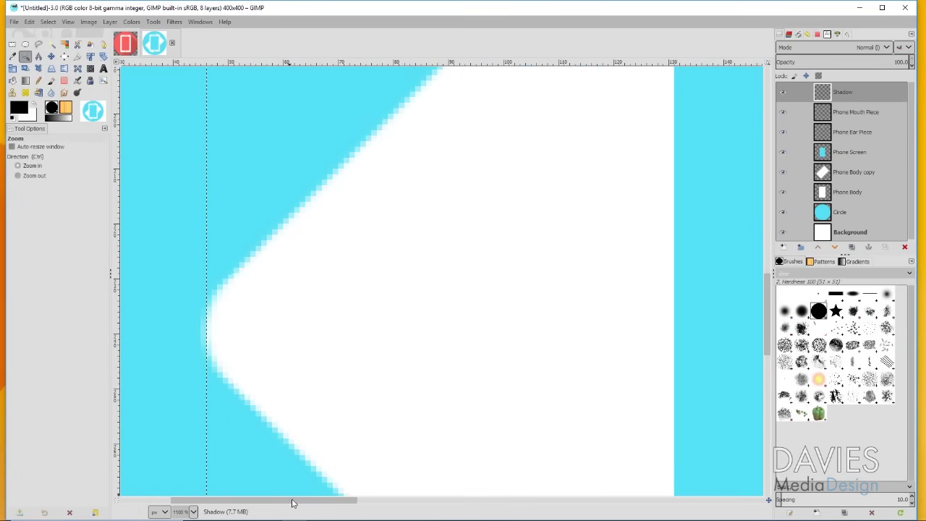
pyautogui.moveTo(294, 505); pyautogui.dragTo(458, 500)
pyautogui.scroll(5, 321, 275)
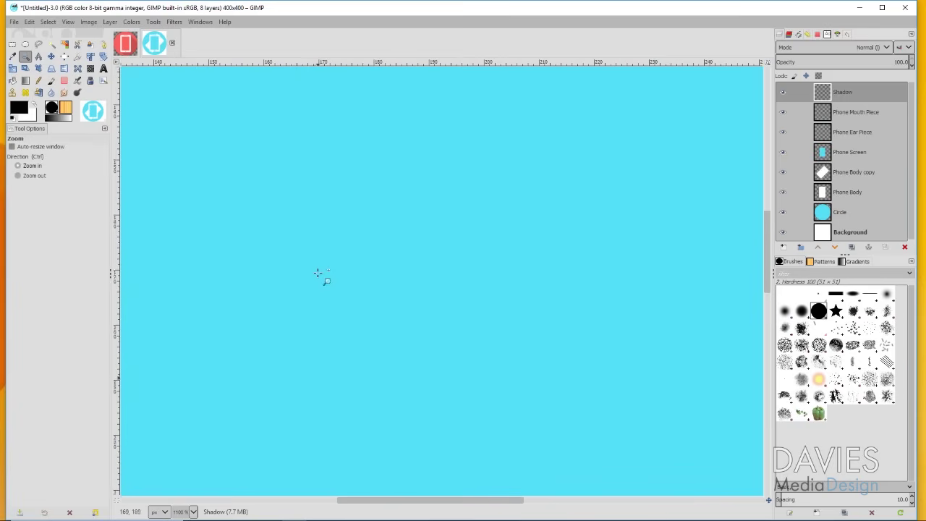
pyautogui.scroll(5, 408, 368)
pyautogui.scroll(-4, 409, 372)
pyautogui.moveTo(442, 501); pyautogui.dragTo(636, 502)
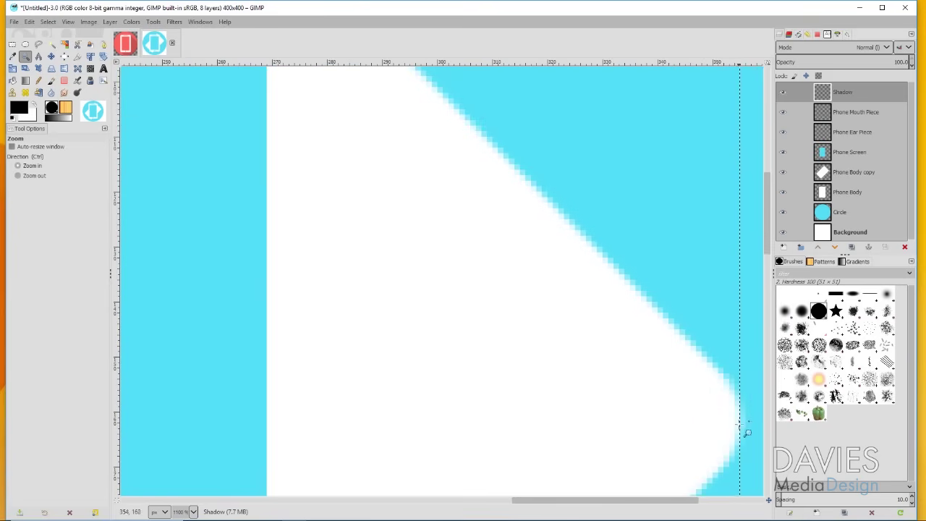
# Shift the selection's left edge one pixel right to 307×400 px, then zoom back out to 200%.
pyautogui.click(12, 44)
pyautogui.click(592, 276)
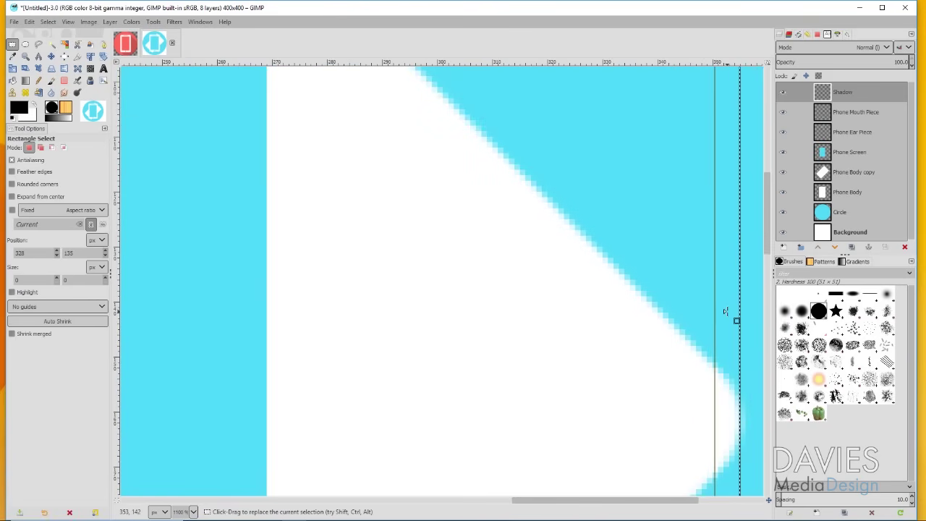
pyautogui.moveTo(689, 500); pyautogui.dragTo(294, 471)
pyautogui.scroll(-10, 391, 463)
pyautogui.moveTo(244, 326); pyautogui.dragTo(251, 326)
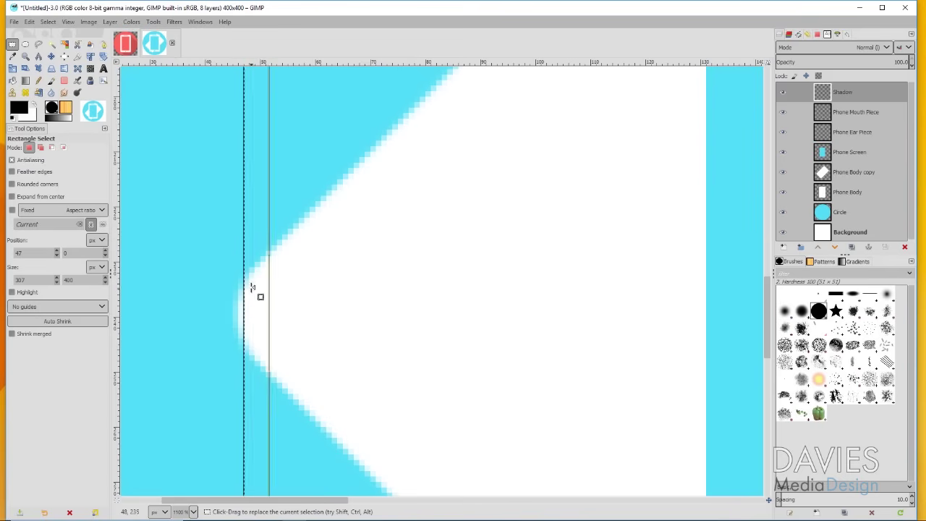
pyautogui.click(25, 56)
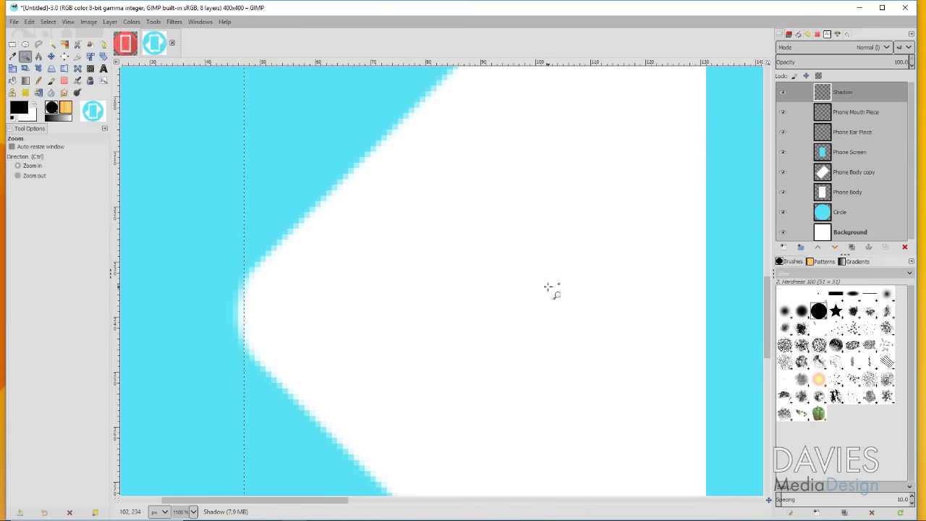
pyautogui.keyDown('ctrl'); pyautogui.click(594, 268); pyautogui.keyUp('ctrl')
pyautogui.keyDown('ctrl'); pyautogui.click(593, 269); pyautogui.keyUp('ctrl')
pyautogui.keyDown('ctrl'); pyautogui.click(657, 289); pyautogui.keyUp('ctrl')
pyautogui.keyDown('ctrl'); pyautogui.click(702, 318); pyautogui.keyUp('ctrl')
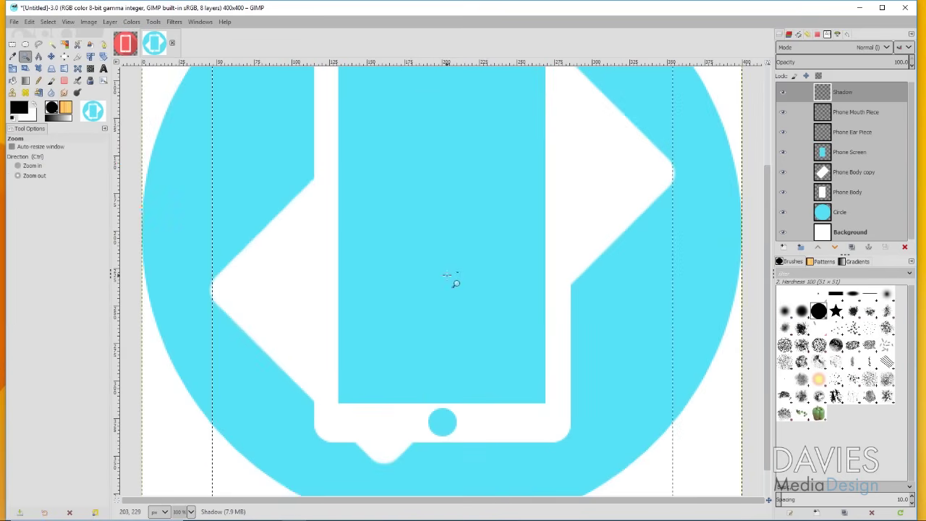
pyautogui.keyDown('ctrl'); pyautogui.click(451, 278); pyautogui.keyUp('ctrl')
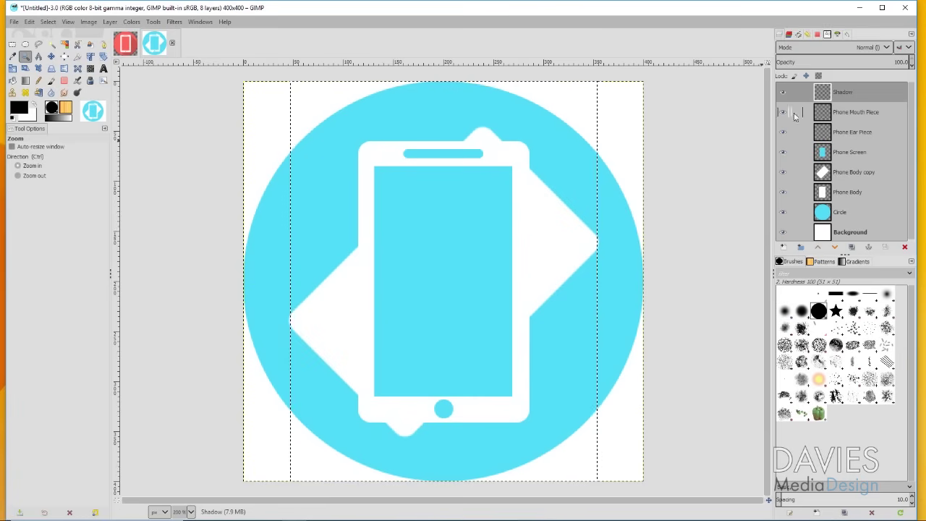
# Fill the selection black on the Shadow layer and delete the Phone Body copy layer.
pyautogui.click(13, 80)
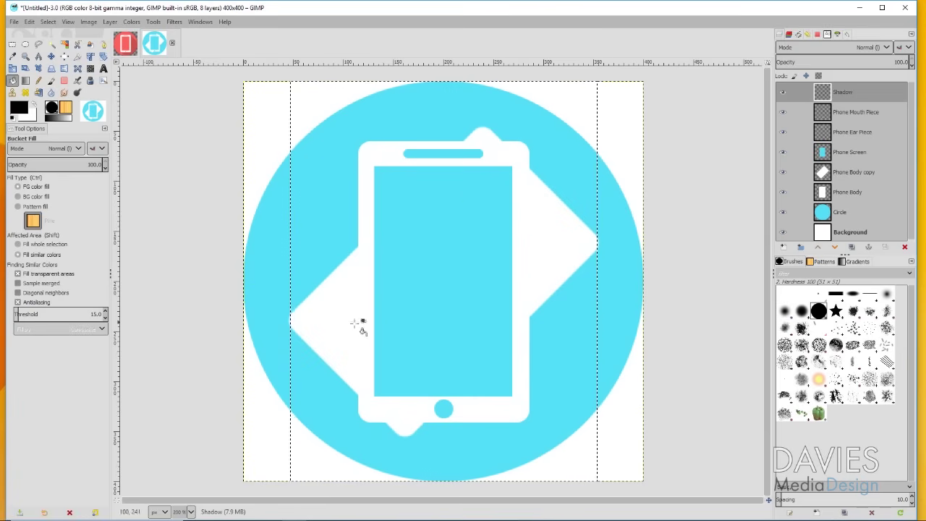
pyautogui.click(467, 199)
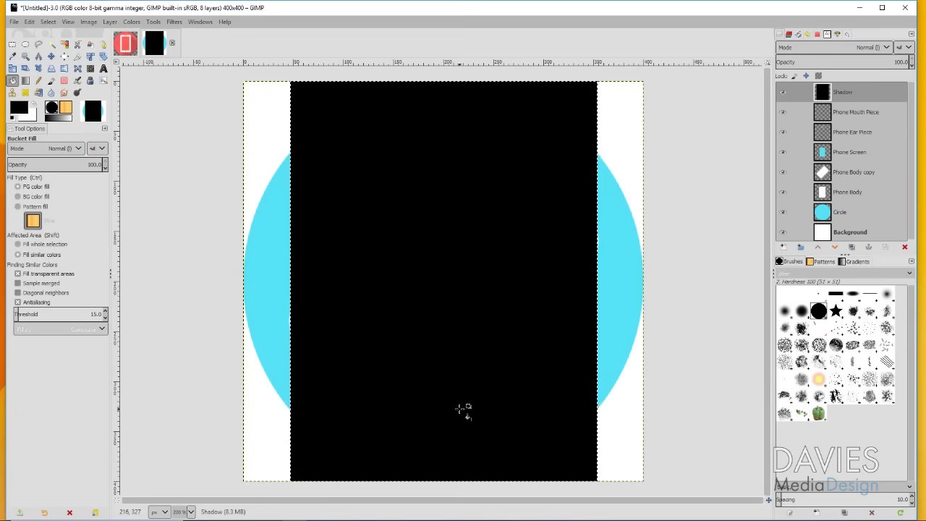
pyautogui.click(27, 21)
pyautogui.click(116, 86)
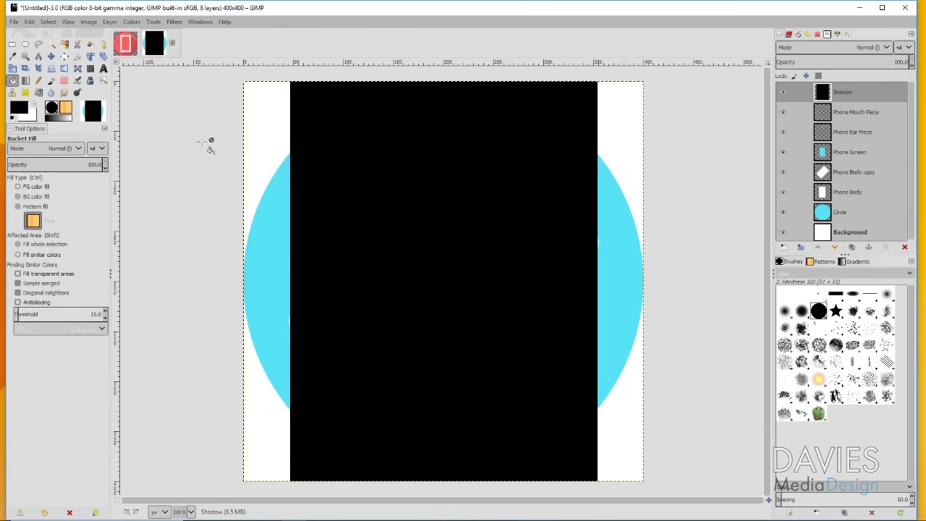
pyautogui.click(832, 174)
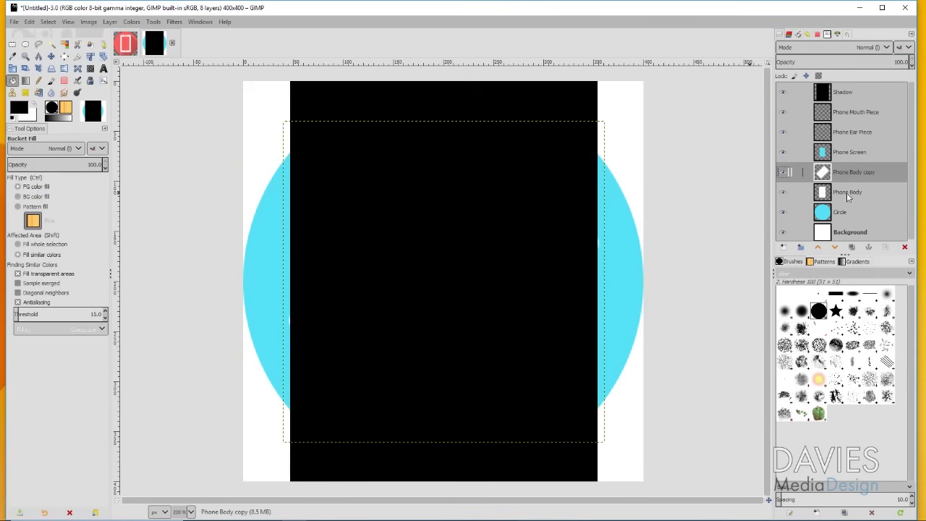
pyautogui.click(904, 246)
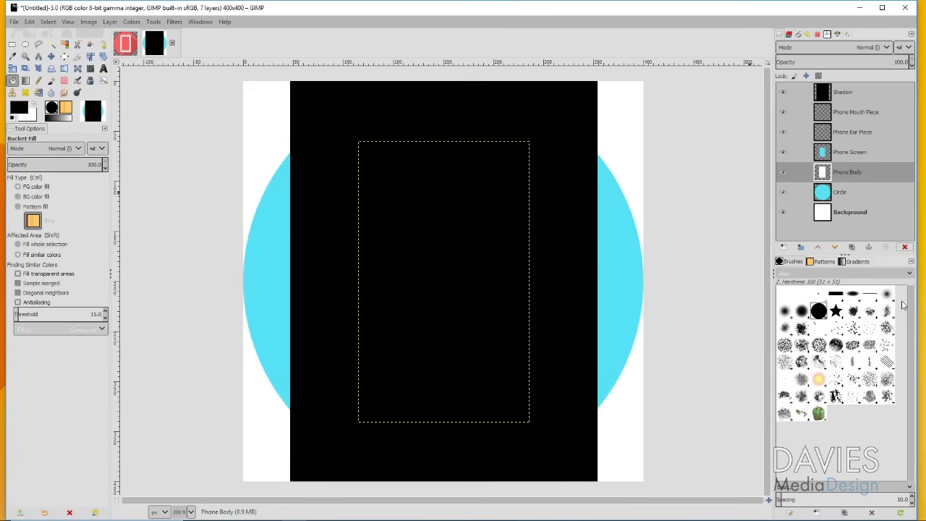
# Rotate the Shadow layer by -45°.
pyautogui.click(827, 93)
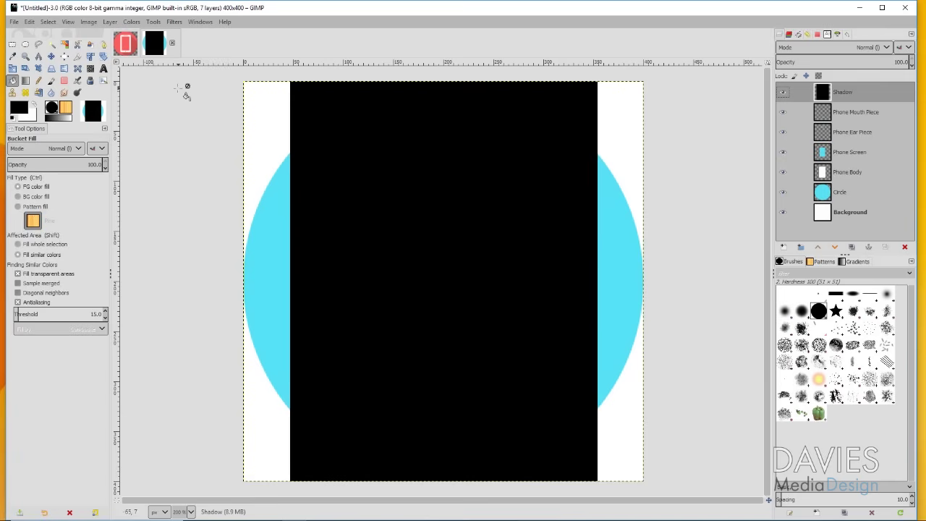
pyautogui.click(104, 56)
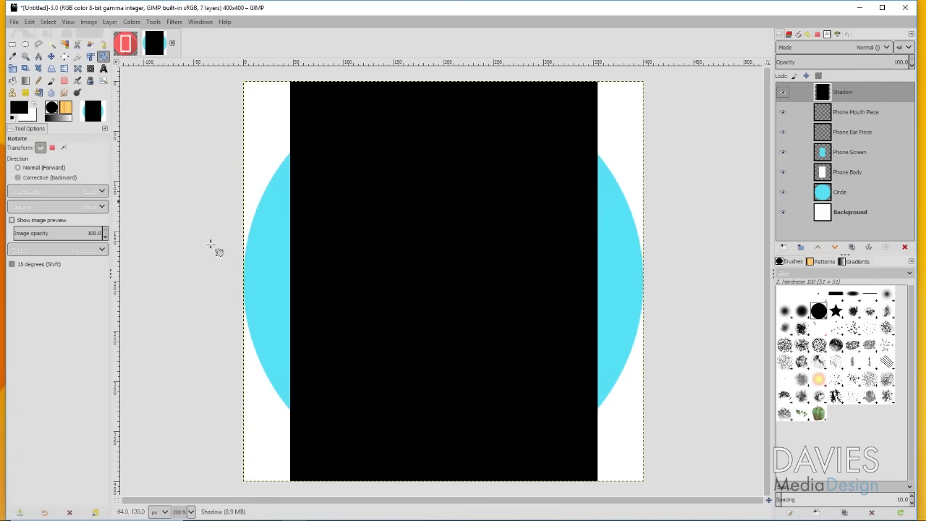
pyautogui.click(325, 231)
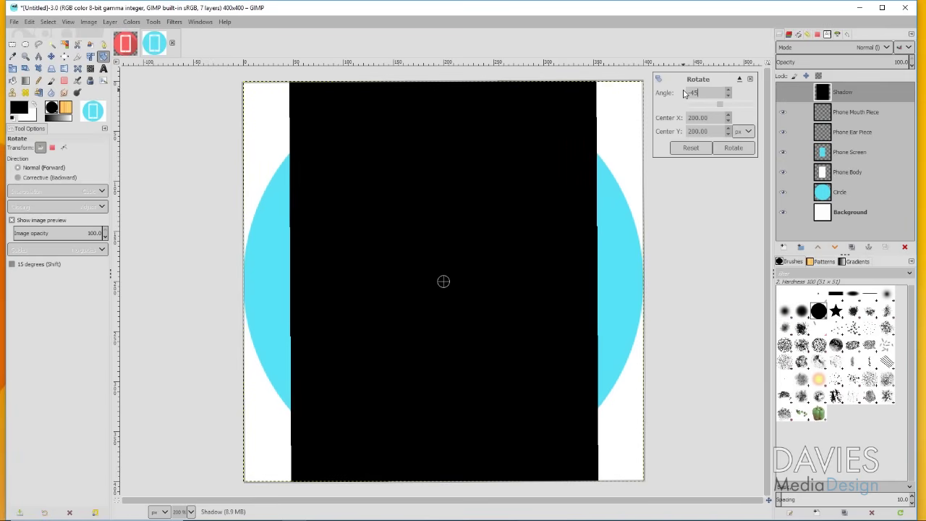
pyautogui.click(733, 147)
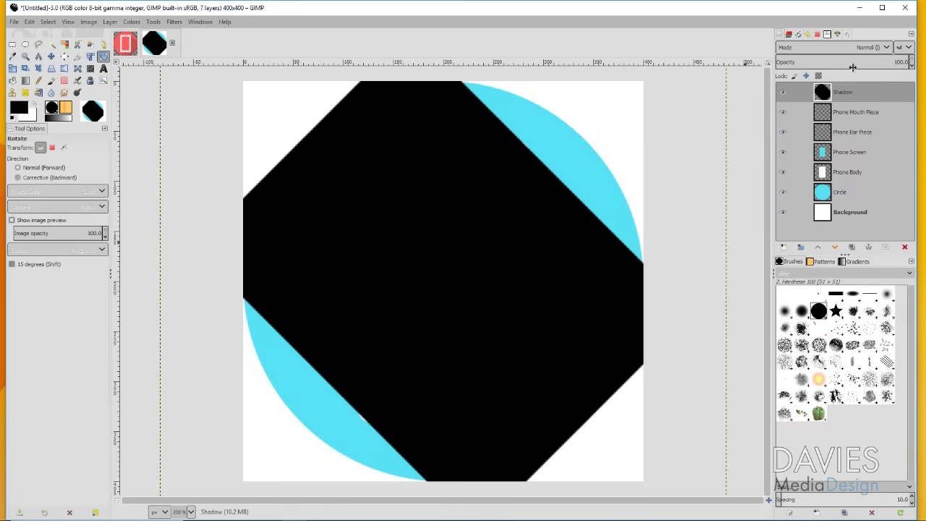
# Lower the Shadow layer's opacity to about 40% and nudge it slightly up and left.
pyautogui.moveTo(875, 64); pyautogui.dragTo(829, 63)
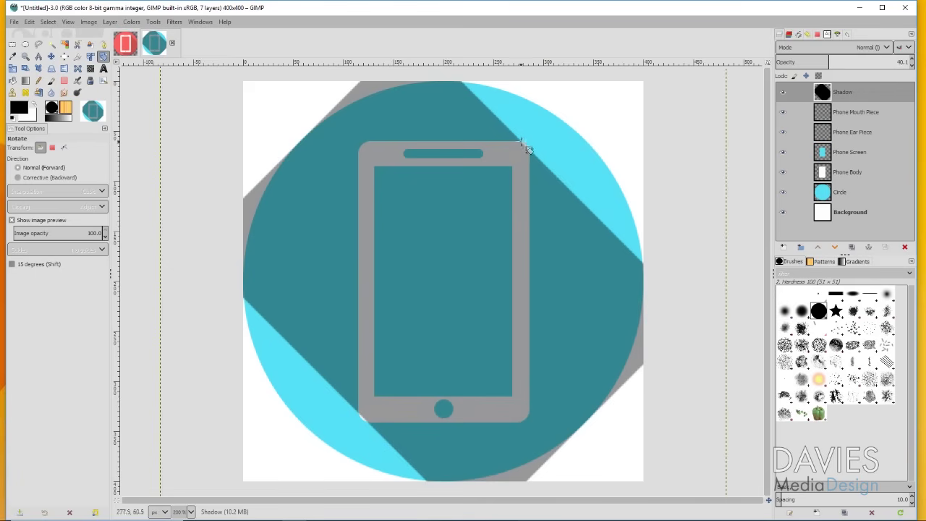
pyautogui.click(52, 55)
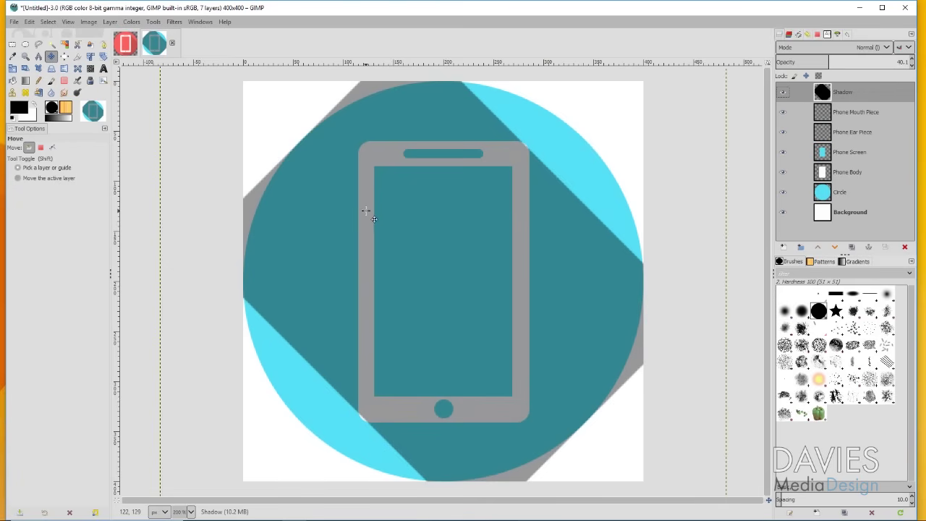
pyautogui.press('Left')
pyautogui.press('Left')
pyautogui.moveTo(620, 265); pyautogui.dragTo(619, 259)
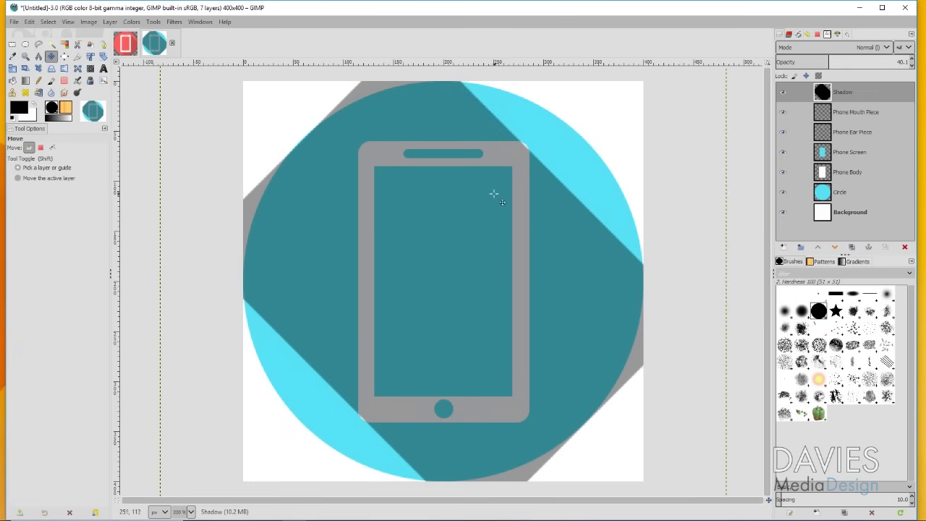
# Select the Circle layer's alpha, invert it, delete the Shadow outside the circle, then deselect.
pyautogui.rightClick(827, 196)
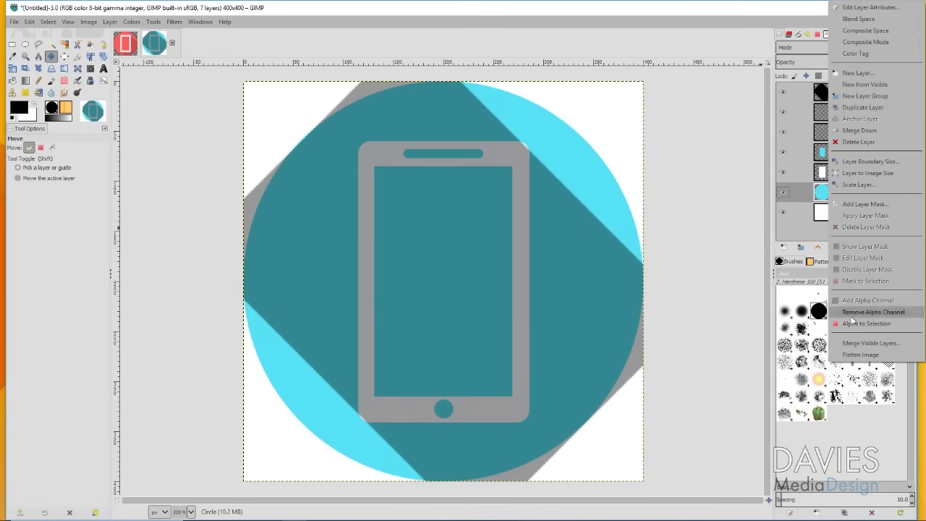
pyautogui.click(866, 325)
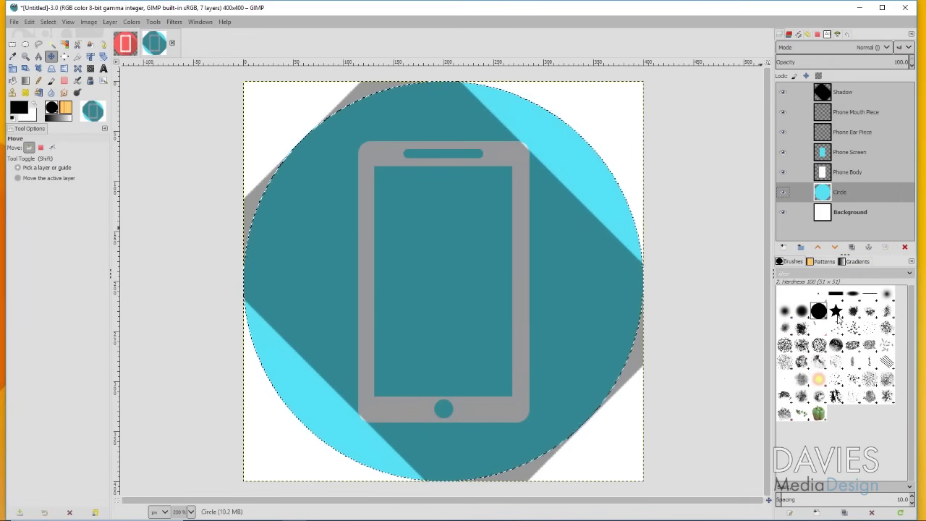
pyautogui.click(48, 22)
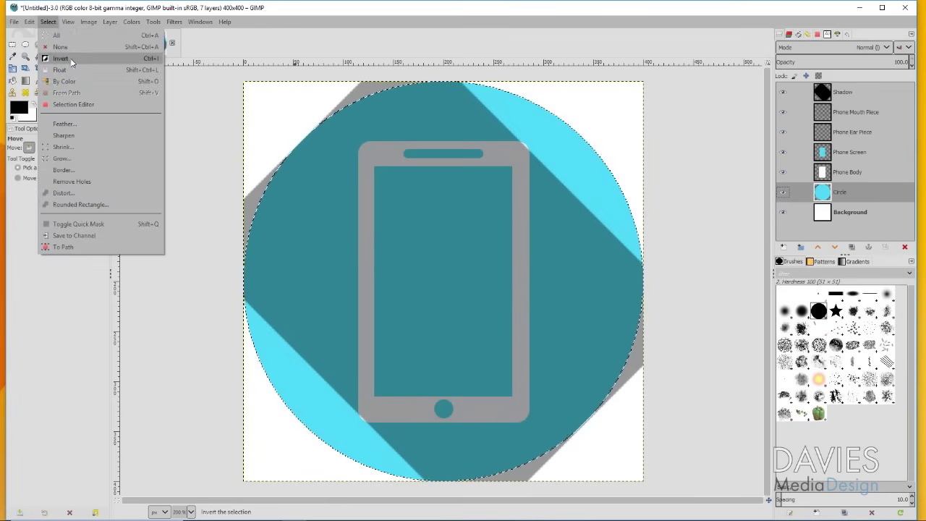
pyautogui.click(59, 57)
pyautogui.click(841, 92)
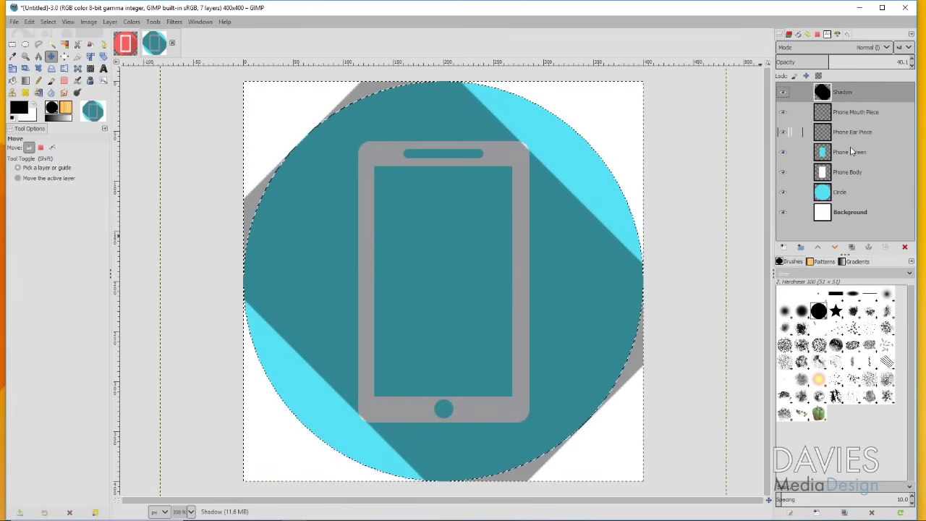
pyautogui.press('Delete')
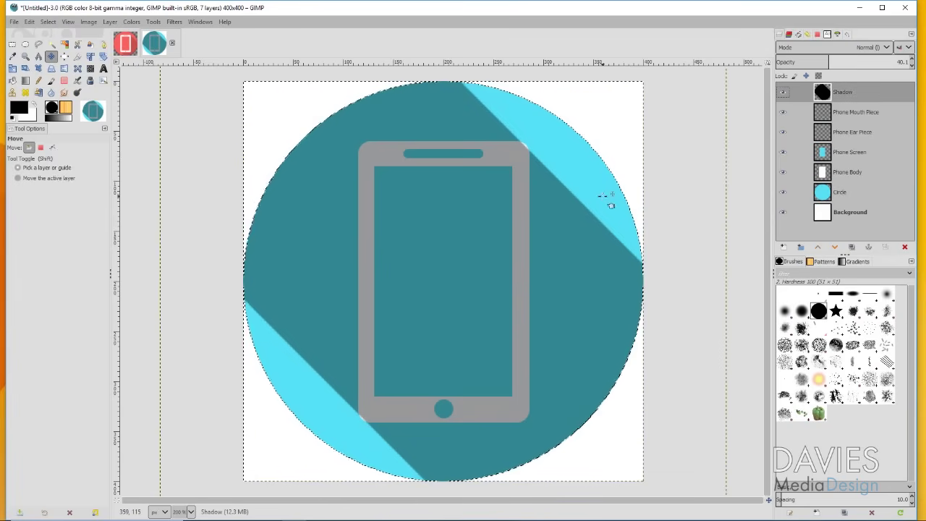
pyautogui.click(47, 22)
pyautogui.click(60, 45)
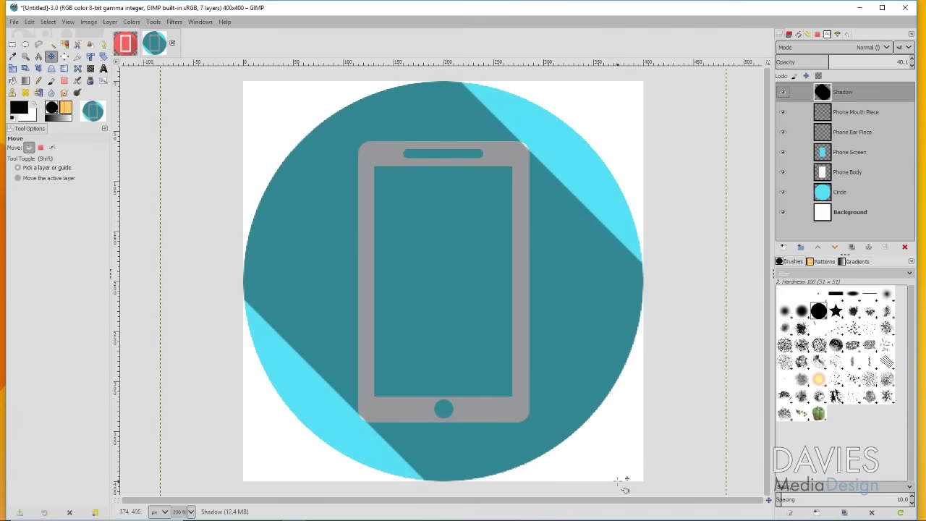
# Add a white layer mask to the Shadow layer.
pyautogui.rightClick(823, 95)
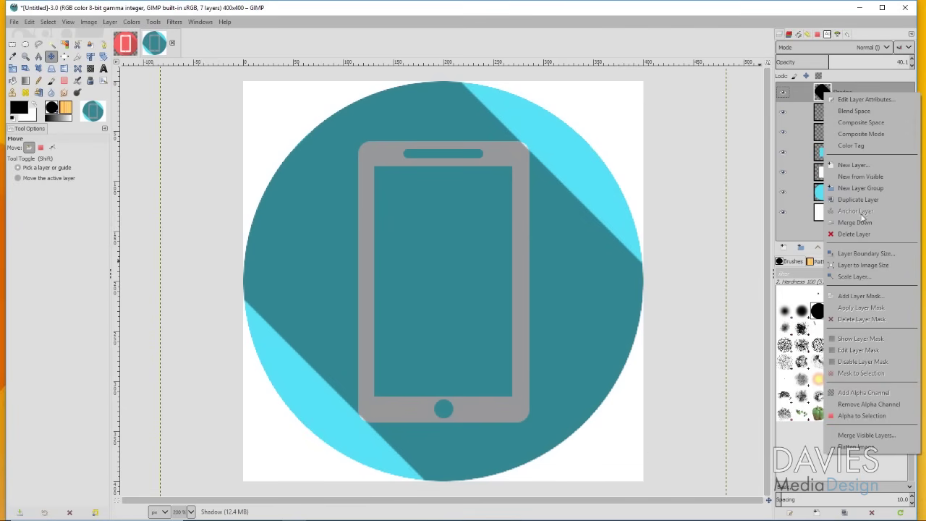
pyautogui.click(870, 294)
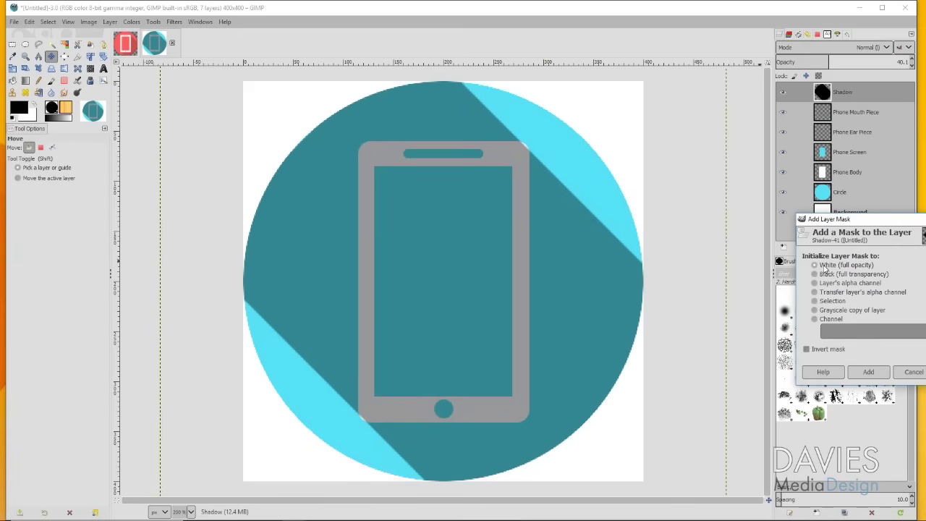
pyautogui.click(869, 371)
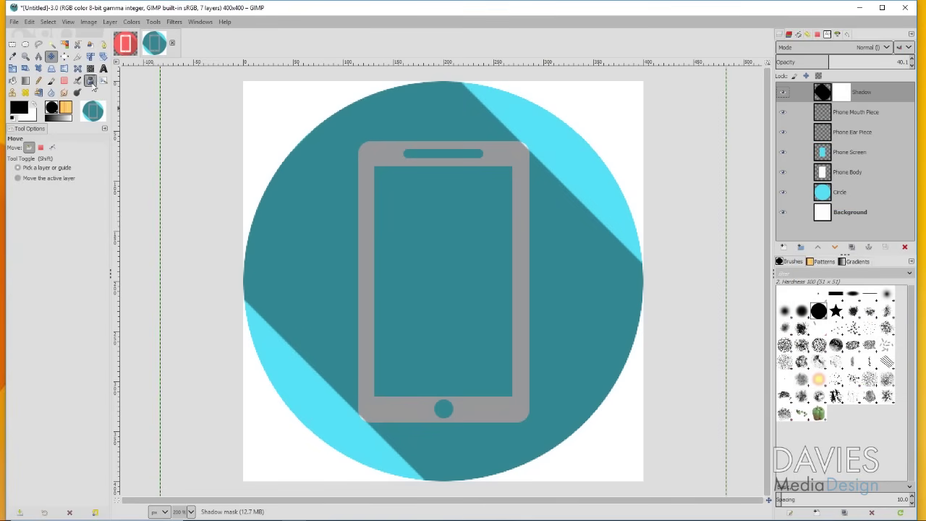
# Paint the shadow off the phone's left edge, move it beneath Phone Body, and set opacity near 25%.
pyautogui.click(54, 82)
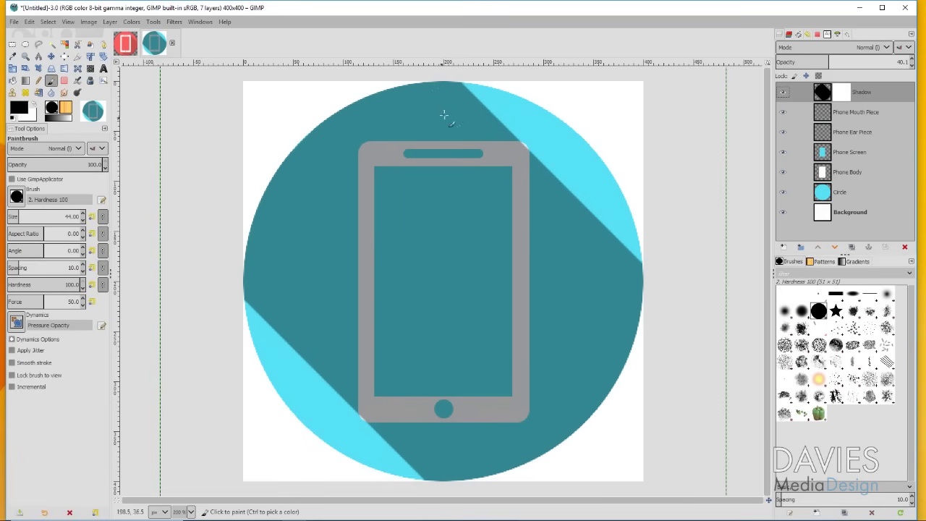
pyautogui.moveTo(457, 93)
pyautogui.mouseDown()
pyautogui.moveTo(319, 137)
pyautogui.moveTo(282, 248)
pyautogui.moveTo(234, 312)
pyautogui.moveTo(347, 155)
pyautogui.moveTo(288, 272)
pyautogui.moveTo(330, 232)
pyautogui.moveTo(420, 100)
pyautogui.moveTo(474, 103)
pyautogui.moveTo(500, 141)
pyautogui.moveTo(473, 176)
pyautogui.moveTo(502, 125)
pyautogui.moveTo(455, 193)
pyautogui.moveTo(451, 140)
pyautogui.moveTo(386, 191)
pyautogui.moveTo(430, 198)
pyautogui.moveTo(480, 144)
pyautogui.mouseUp()
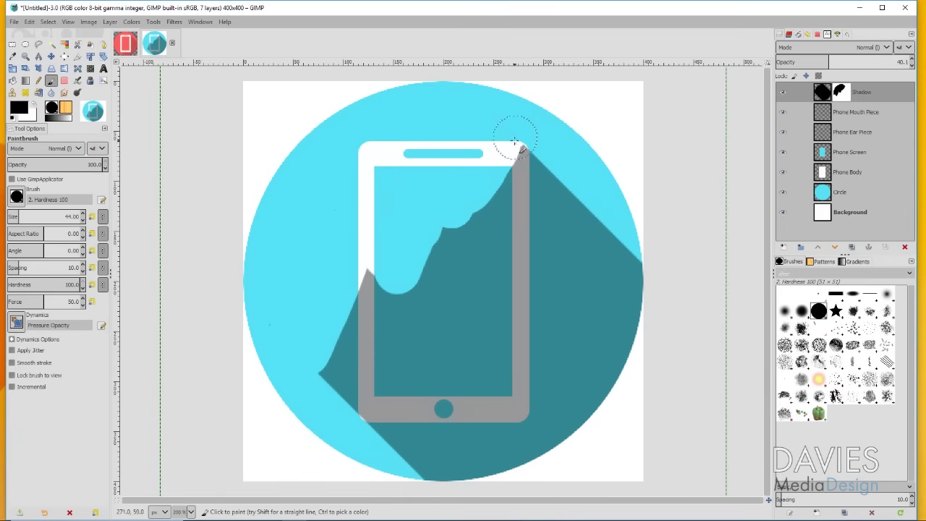
pyautogui.moveTo(407, 250)
pyautogui.mouseDown()
pyautogui.moveTo(379, 278)
pyautogui.moveTo(358, 326)
pyautogui.mouseUp()
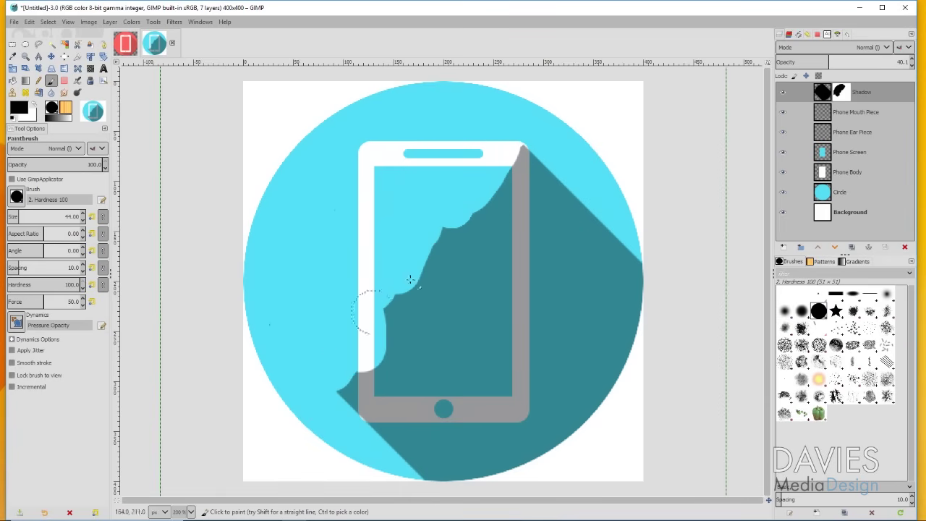
pyautogui.moveTo(339, 392)
pyautogui.mouseDown()
pyautogui.moveTo(364, 358)
pyautogui.moveTo(345, 387)
pyautogui.moveTo(350, 396)
pyautogui.moveTo(383, 325)
pyautogui.moveTo(413, 290)
pyautogui.mouseUp()
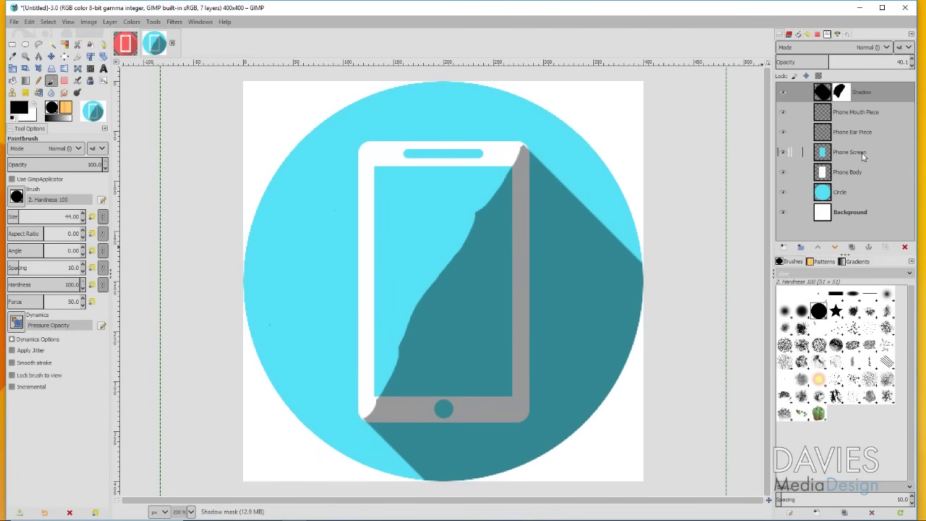
pyautogui.moveTo(823, 92); pyautogui.dragTo(829, 184)
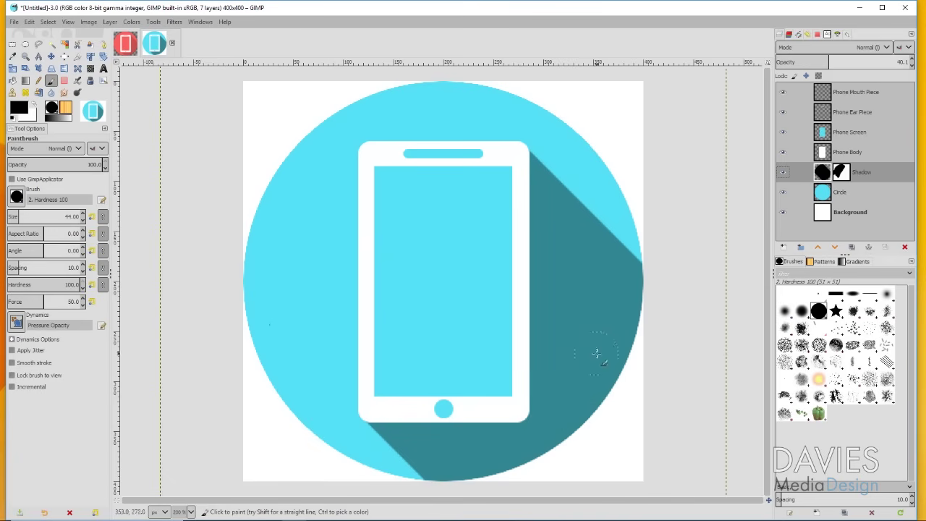
pyautogui.moveTo(828, 62); pyautogui.dragTo(814, 61)
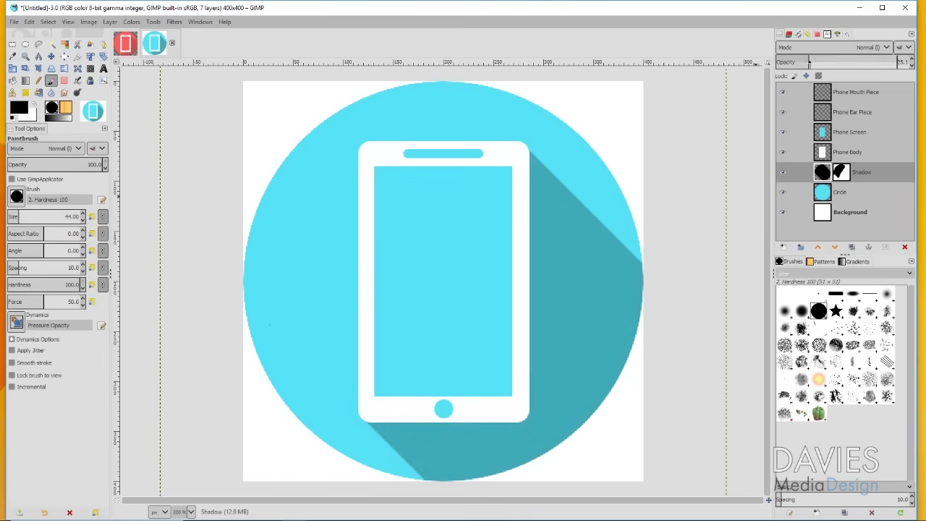
# Zoom out to 100%, hide the white Background layer, and start File > Export As.
pyautogui.click(25, 55)
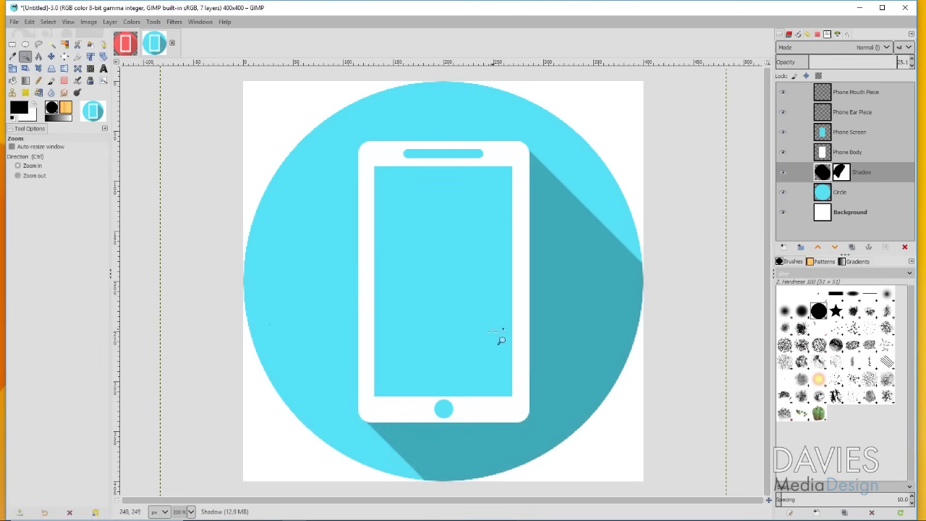
pyautogui.keyDown('ctrl'); pyautogui.click(481, 294); pyautogui.keyUp('ctrl')
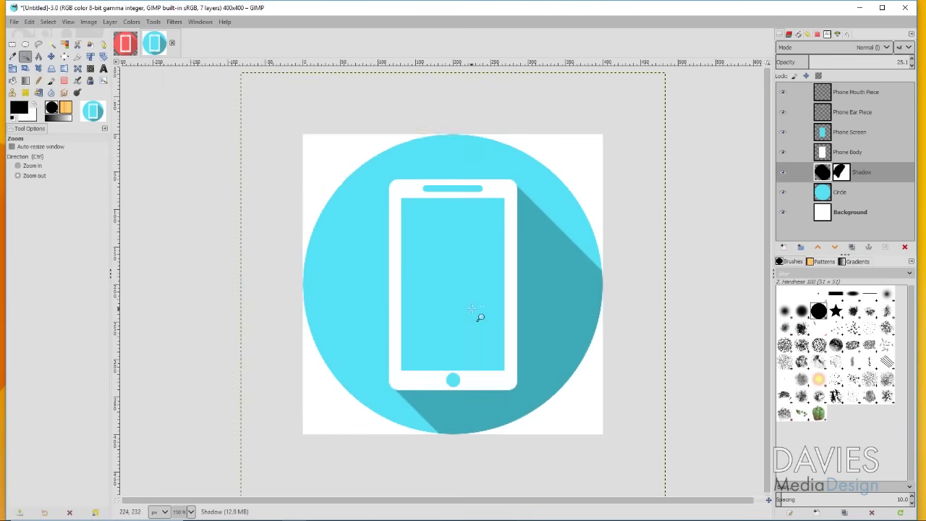
pyautogui.keyDown('ctrl'); pyautogui.click(486, 332); pyautogui.keyUp('ctrl')
pyautogui.scroll(-1, 516, 404)
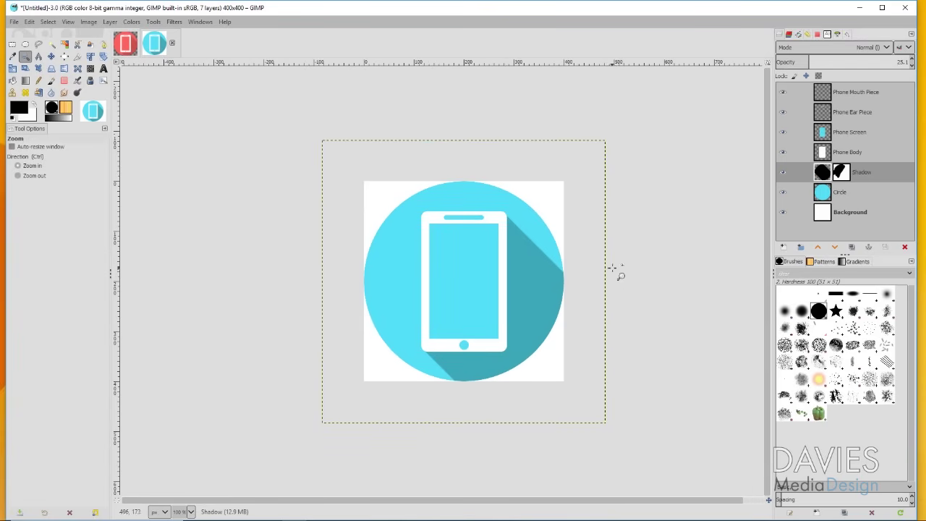
pyautogui.click(782, 214)
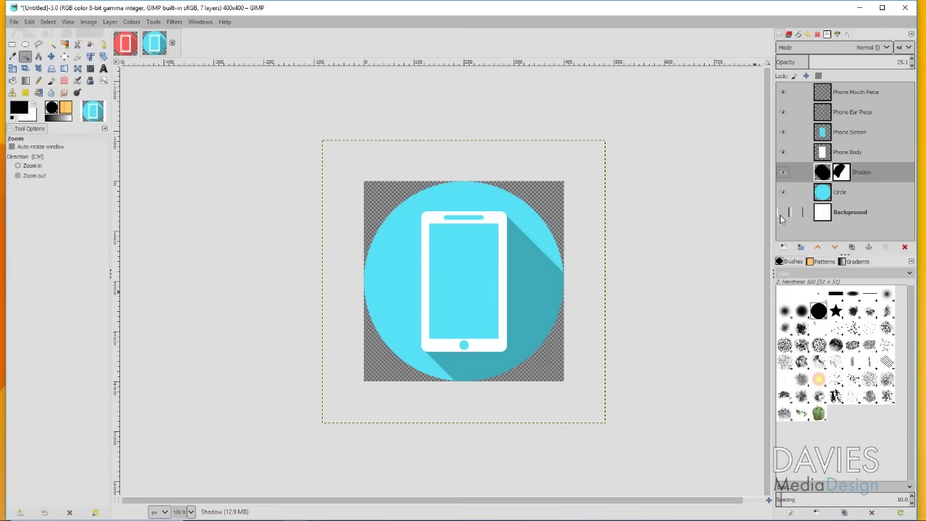
pyautogui.click(14, 22)
pyautogui.click(34, 178)
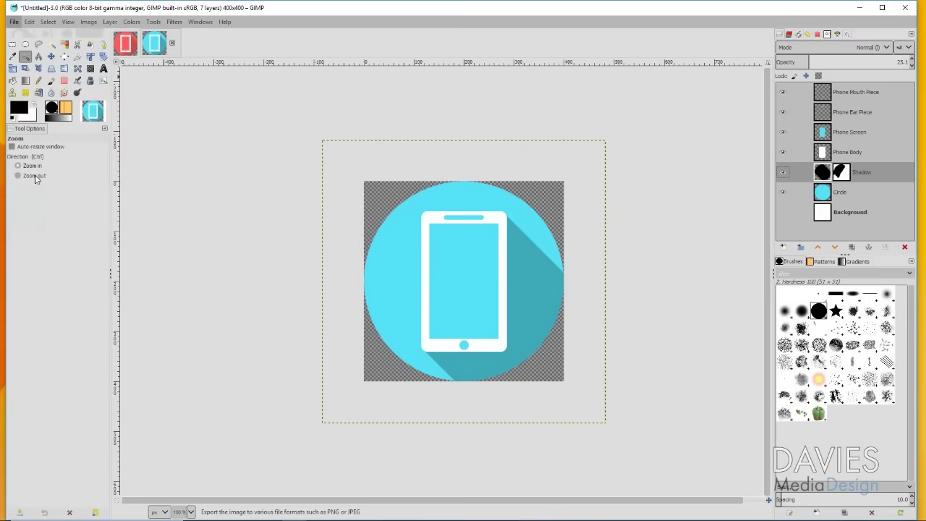
# Export the image as 'Phone icon.png' in PNG format, accepting the default PNG export settings.
pyautogui.write('Phone icon.jpg')
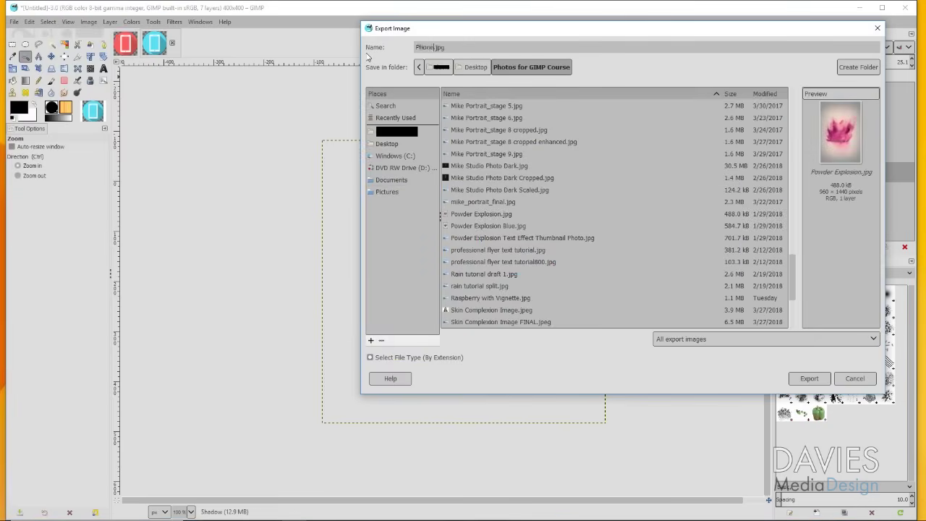
pyautogui.click(449, 359)
pyautogui.scroll(-5, 437, 309)
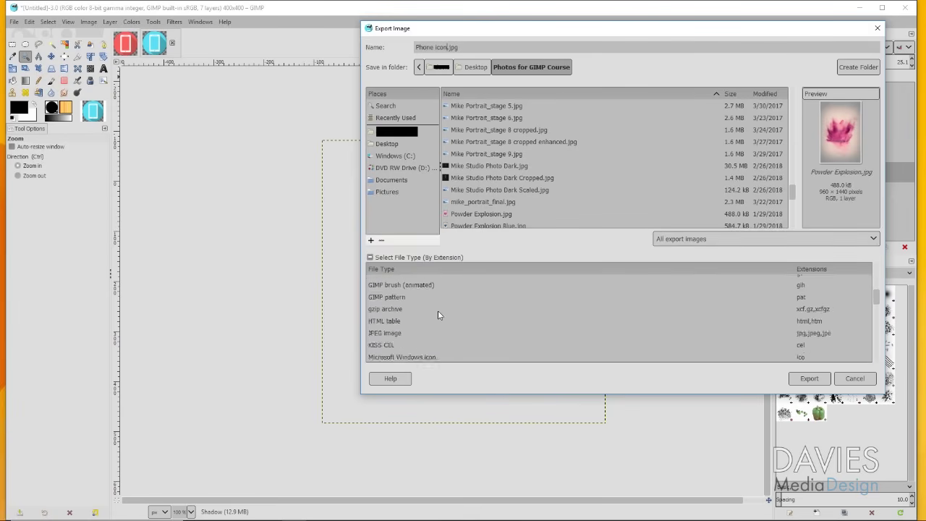
pyautogui.scroll(-4, 438, 316)
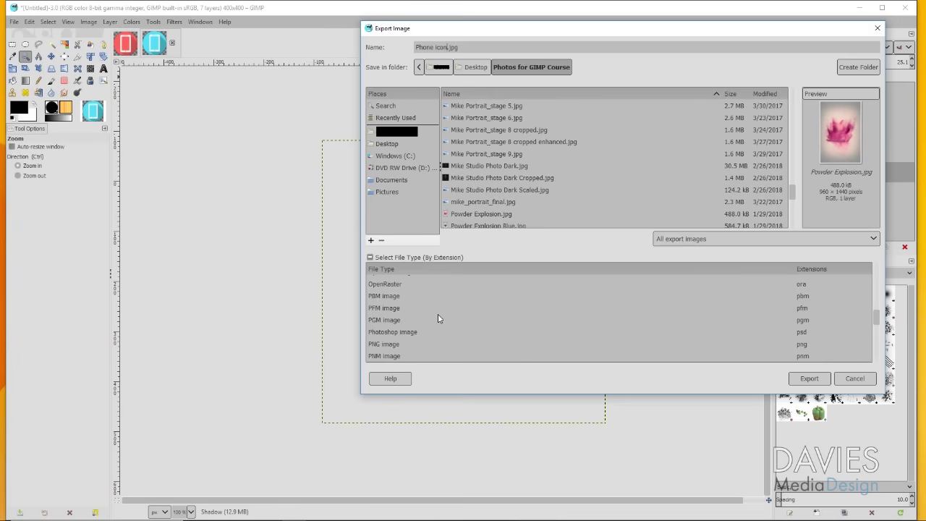
pyautogui.click(399, 346)
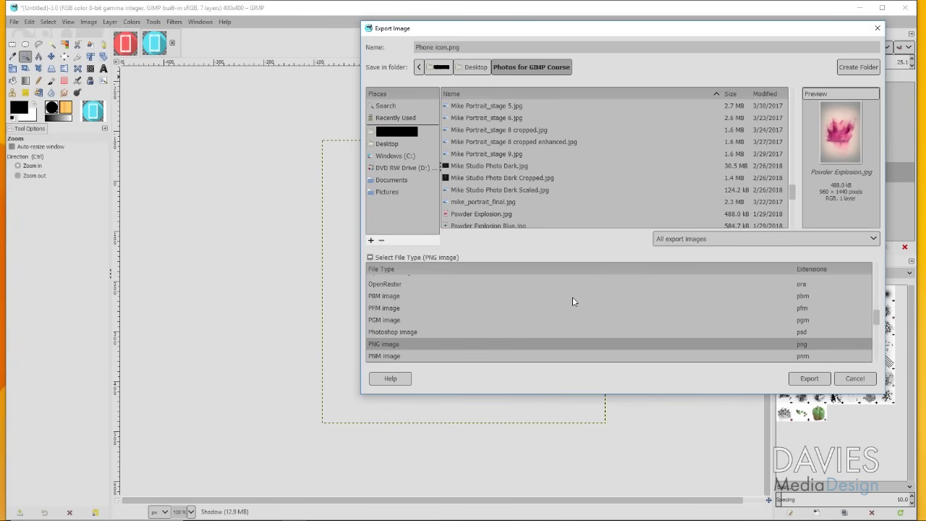
pyautogui.click(816, 388)
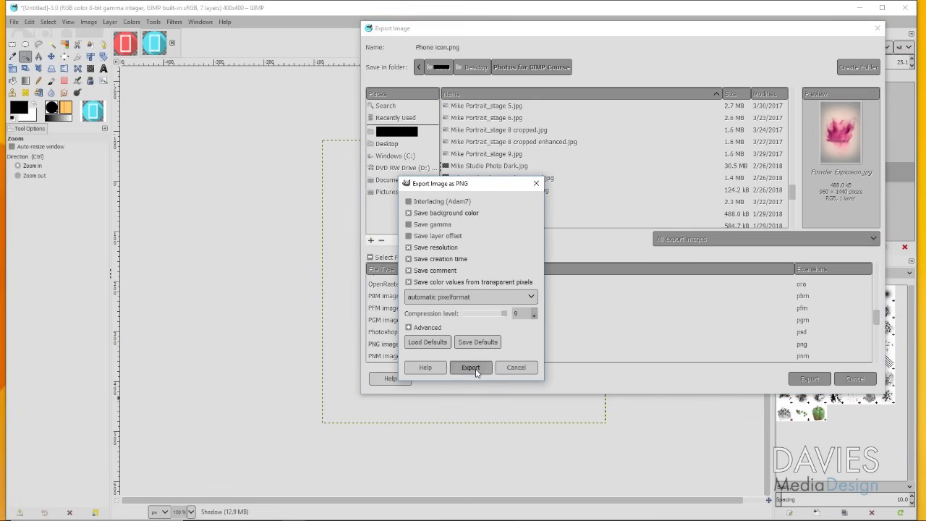
pyautogui.click(476, 369)
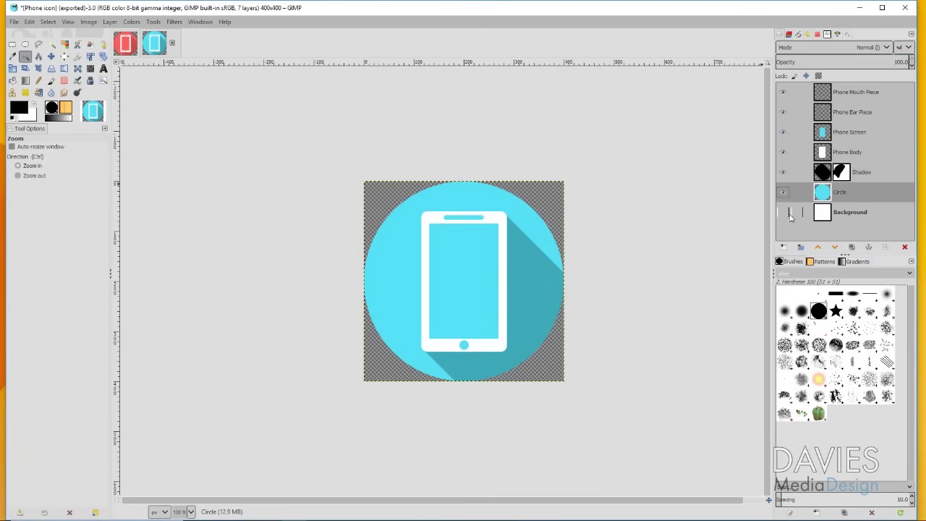
# Select the Circle layer's shape via Alpha to Selection and add a new layer named Circle 2.
pyautogui.rightClick(824, 199)
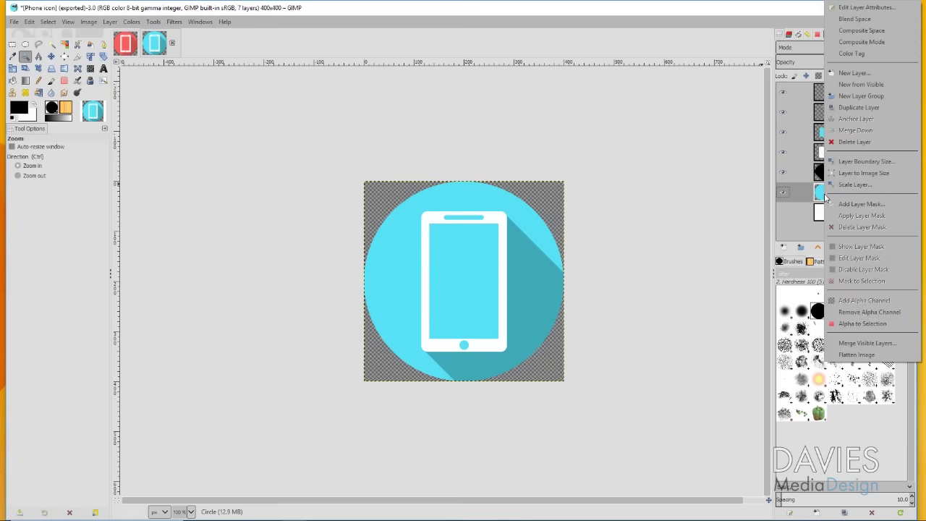
pyautogui.click(865, 324)
pyautogui.click(783, 246)
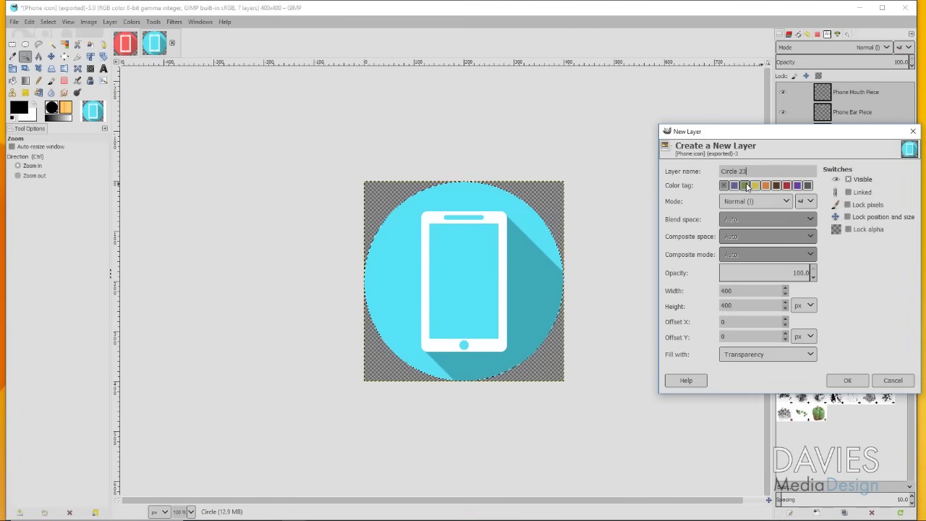
pyautogui.write('2')
pyautogui.press('Return')
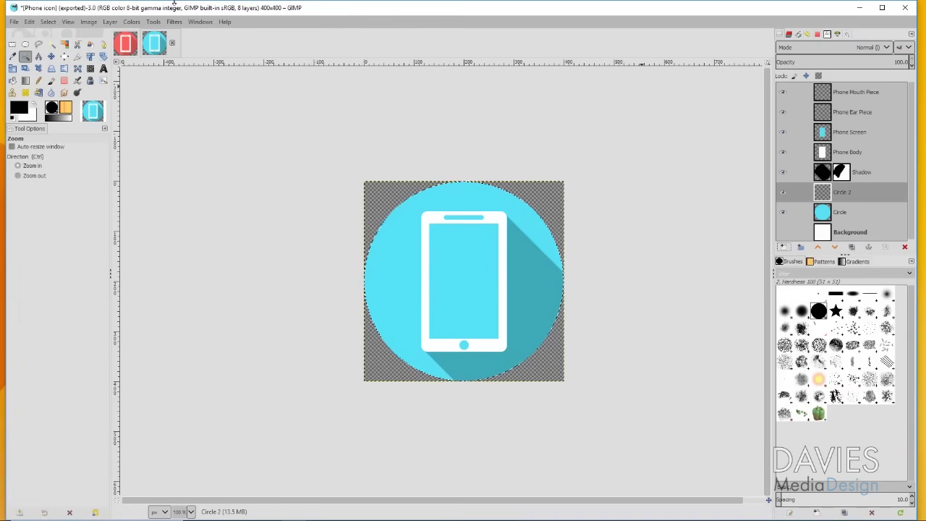
# Bucket-fill the circle selection on Circle 2 with a green foreground colour.
pyautogui.click(12, 81)
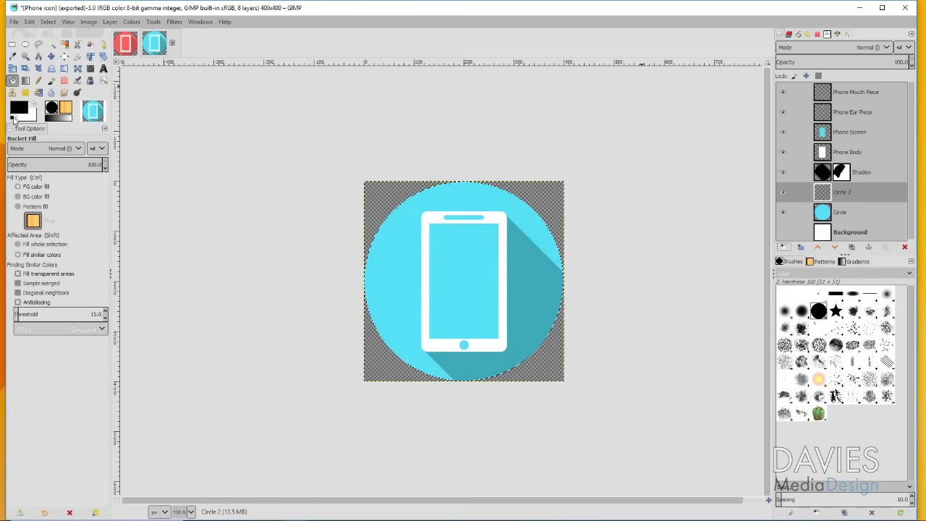
pyautogui.click(18, 107)
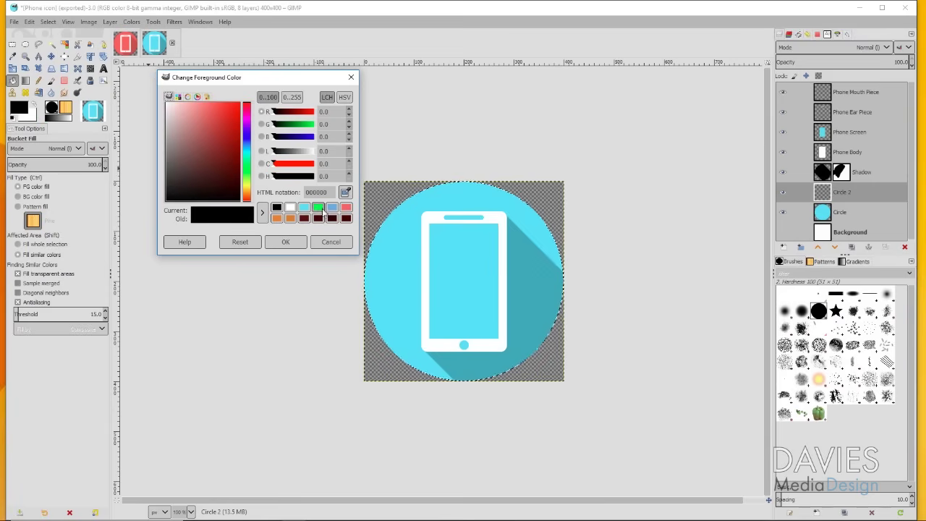
pyautogui.click(318, 207)
pyautogui.click(304, 241)
pyautogui.click(398, 276)
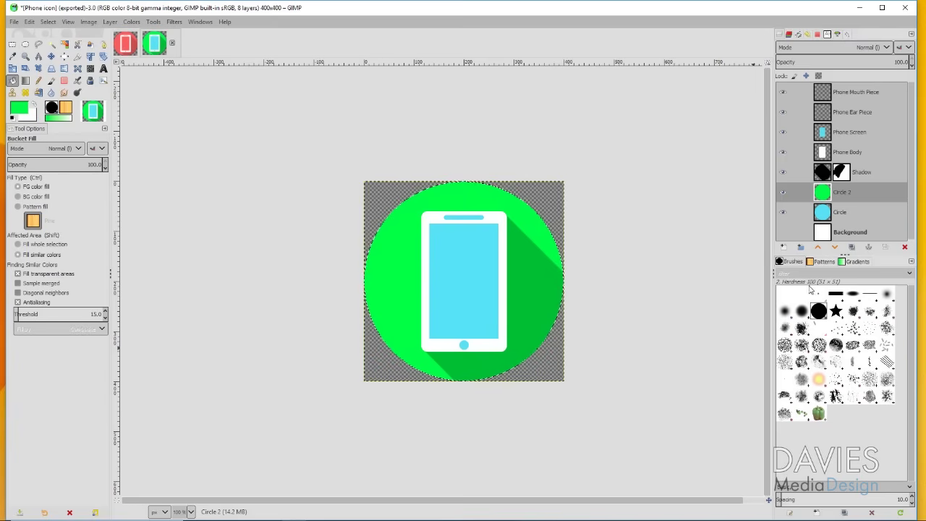
# Select the Phone Screen layer's shape via Alpha to Selection, then clear the selection.
pyautogui.keyDown('alt'); pyautogui.click(826, 136); pyautogui.keyUp('alt')
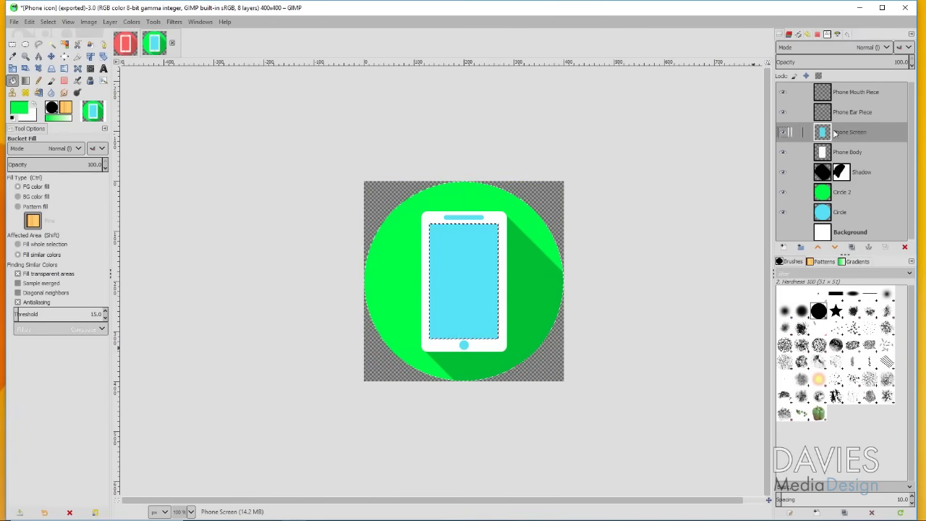
pyautogui.rightClick(830, 134)
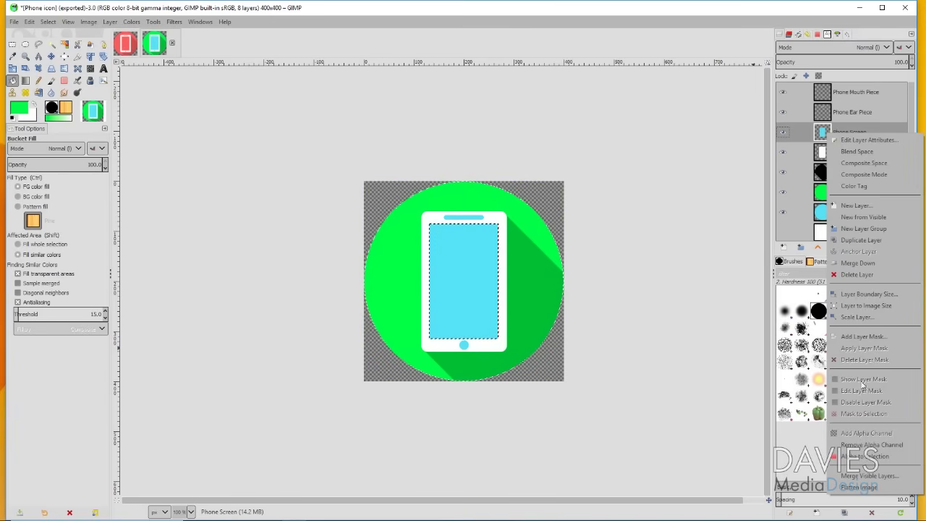
pyautogui.click(865, 455)
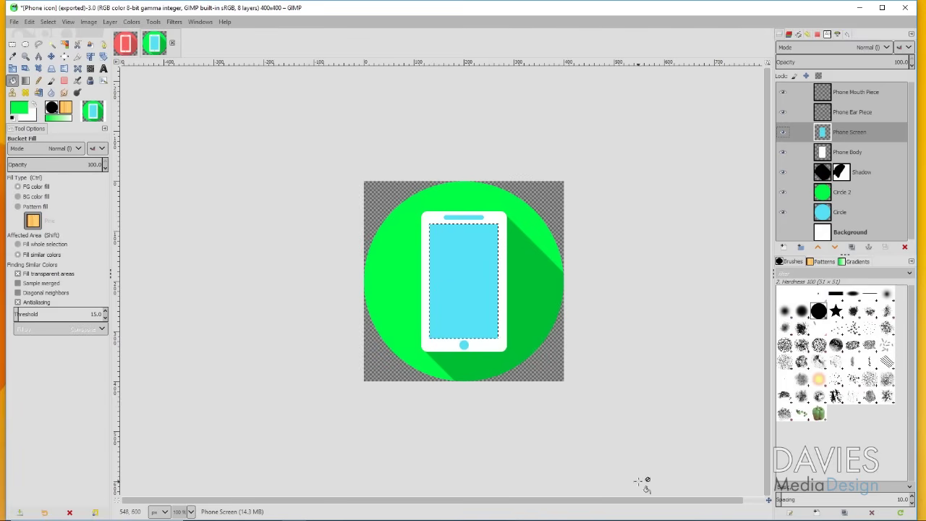
pyautogui.hotkey('ctrl', 'shift', 'a')
pyautogui.press('End')
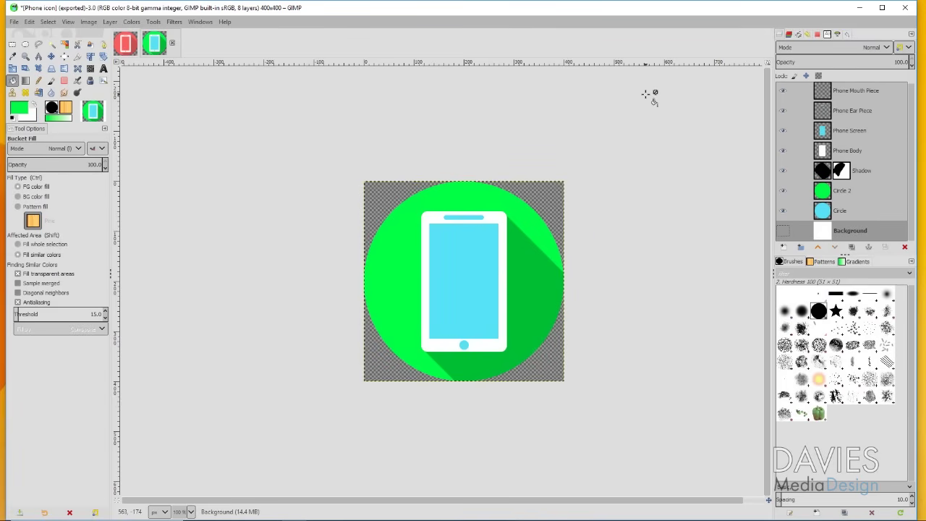